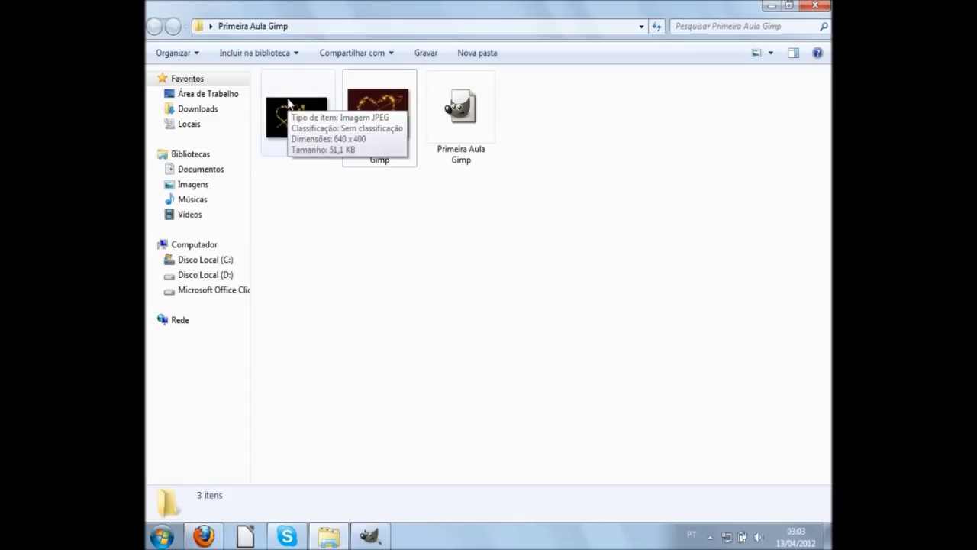
Step: Select the BFF image file and open it for viewing
left_click(303, 130)
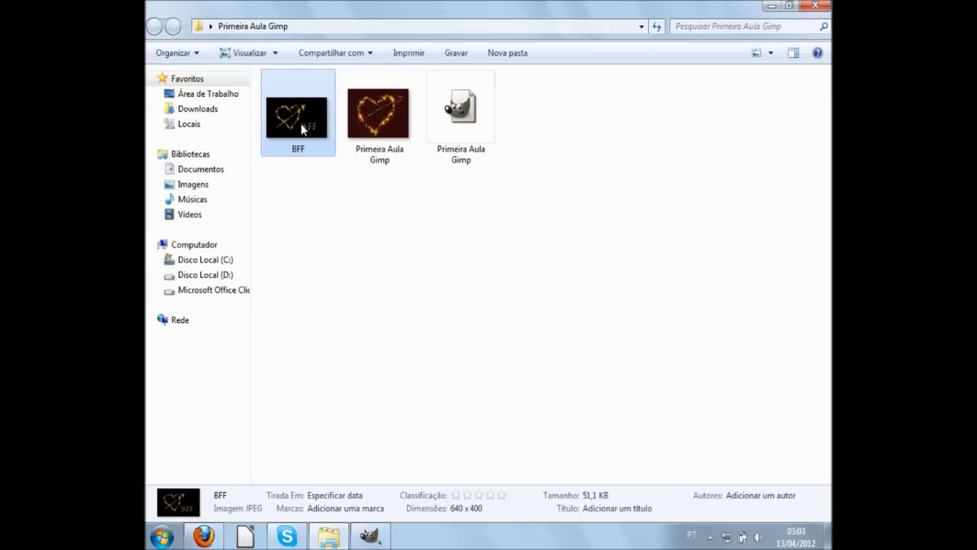
double_click(303, 130)
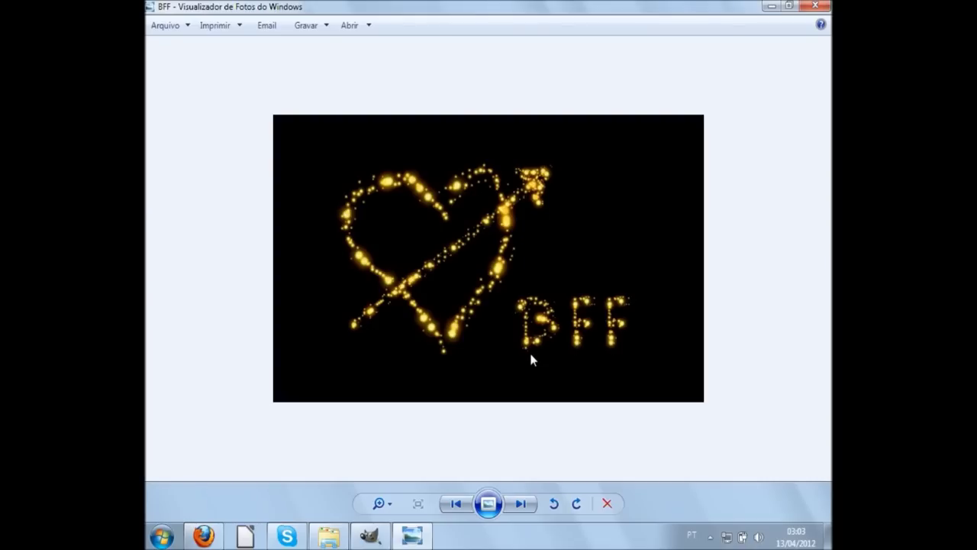
Step: Step to the next picture, then back to the BFF heart image
key("Right")
key("Left")
Step: Create a new 400×800 pixel blank image in GIMP via Arquivo > Nova
left_click(815, 5)
left_click(370, 535)
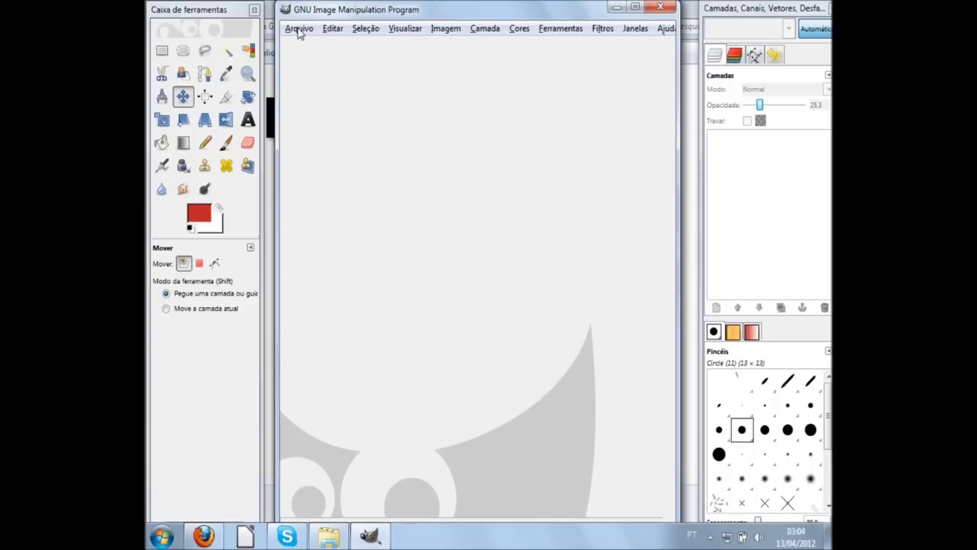
left_click(298, 28)
left_click(313, 46)
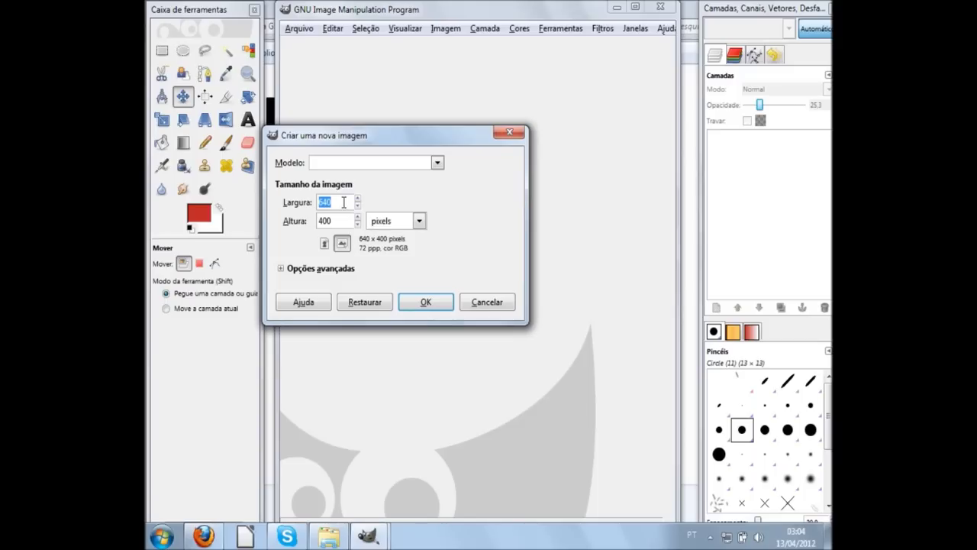
key("Tab")
type("800")
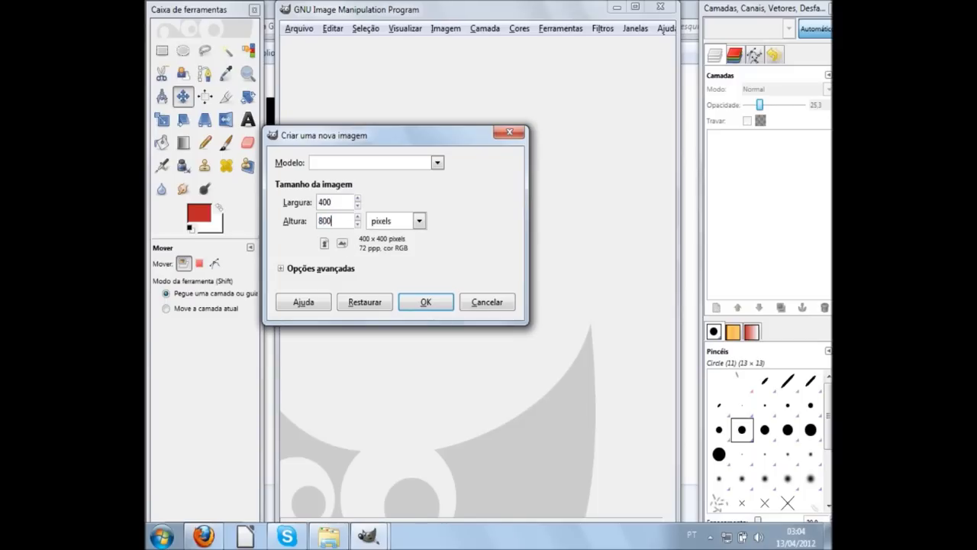
key("Return")
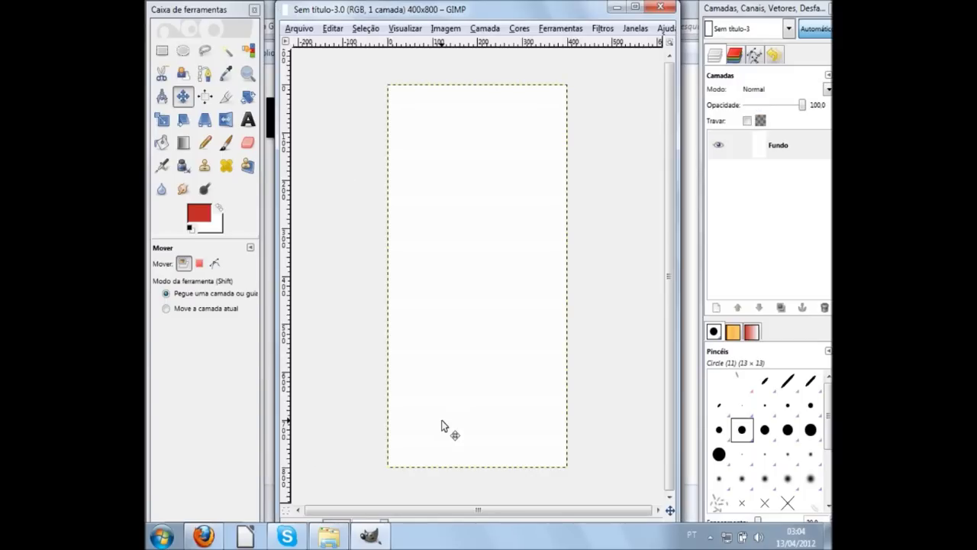
Step: Draw and clear several trial rectangular selections on the blank canvas
left_click(162, 51)
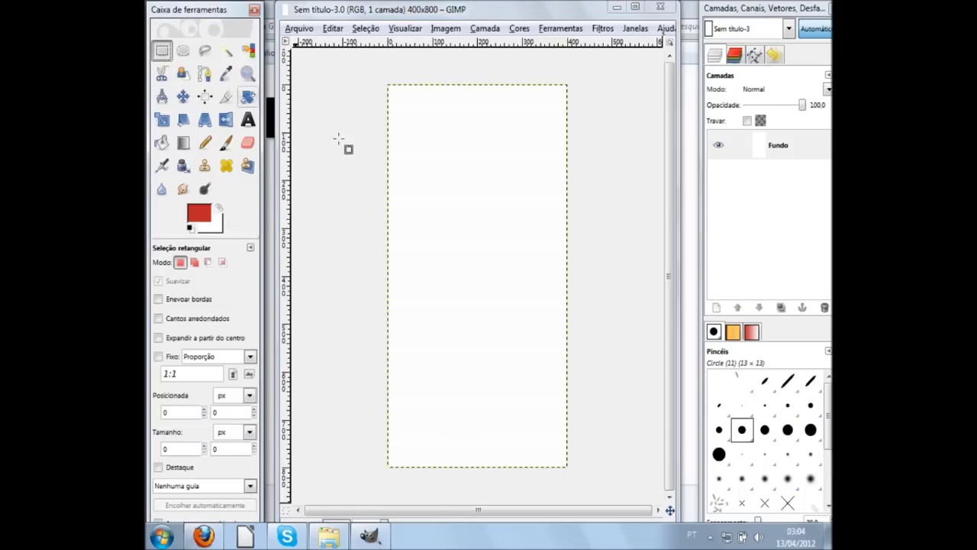
left_click_drag(413, 181, 517, 261)
left_click_drag(410, 334, 539, 409)
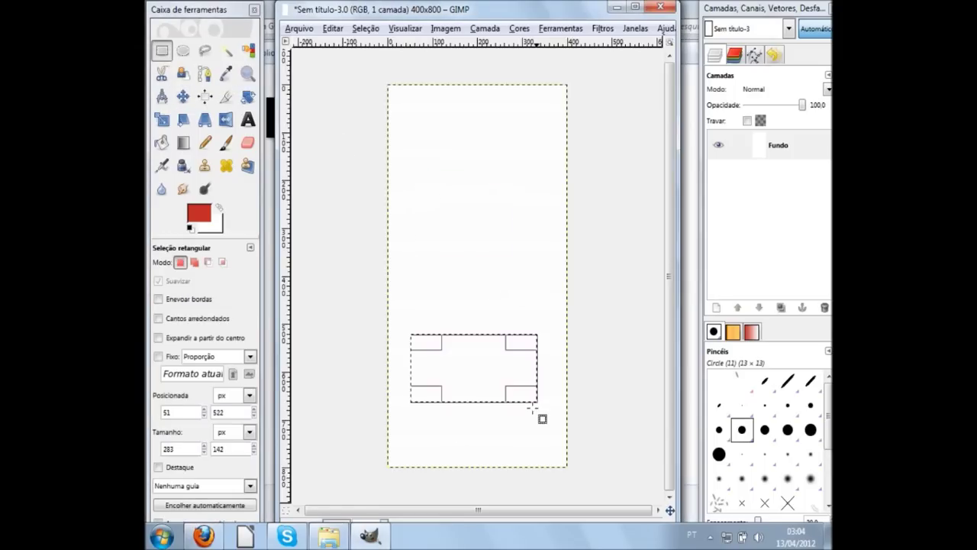
left_click(479, 251)
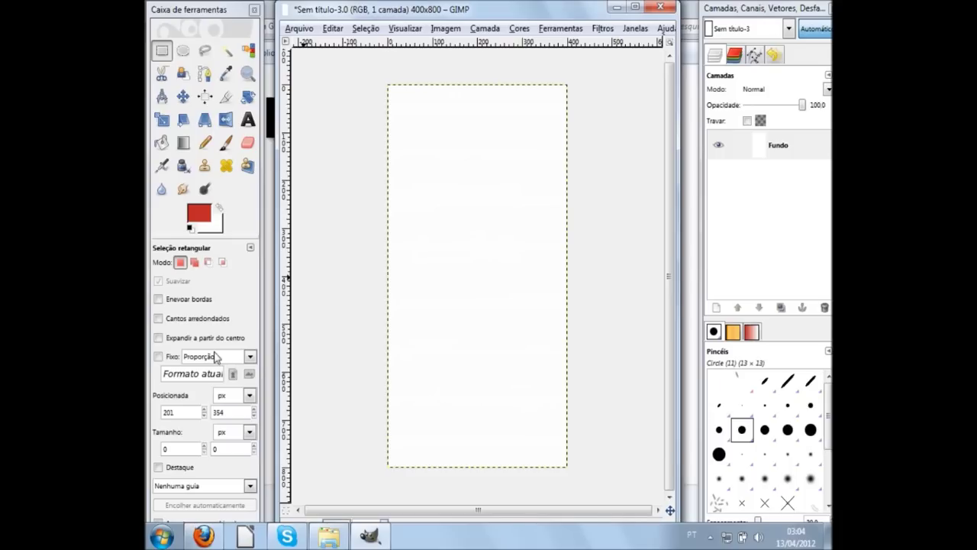
left_click_drag(395, 148, 539, 284)
left_click(502, 231)
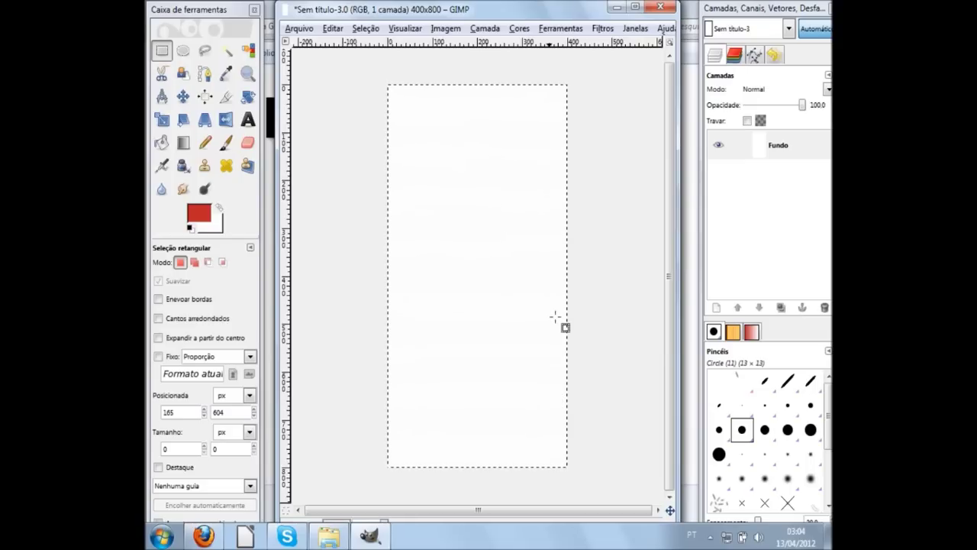
Step: Shrink the selection by 20 pixels with Seleção > Encolher
left_click(363, 30)
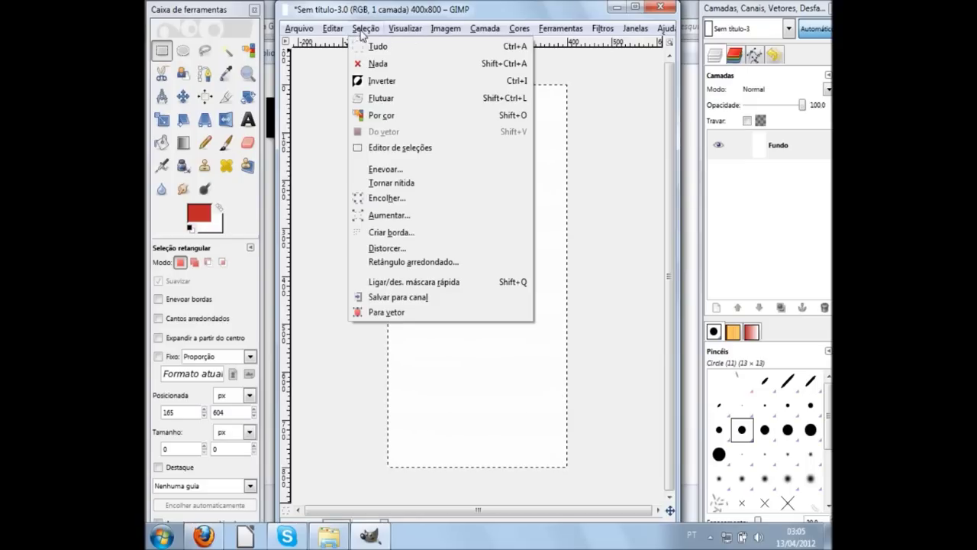
left_click(363, 33)
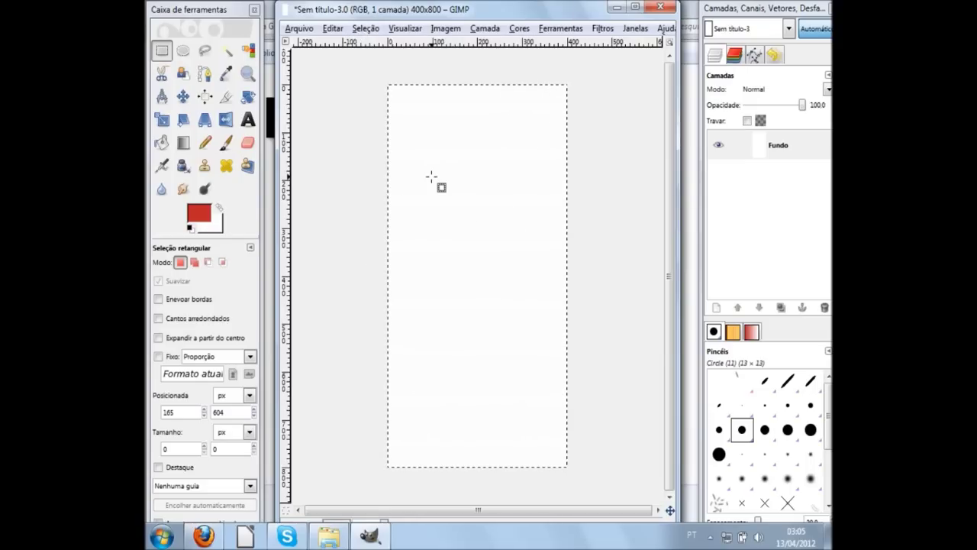
right_click(432, 178)
mouse_move(465, 221)
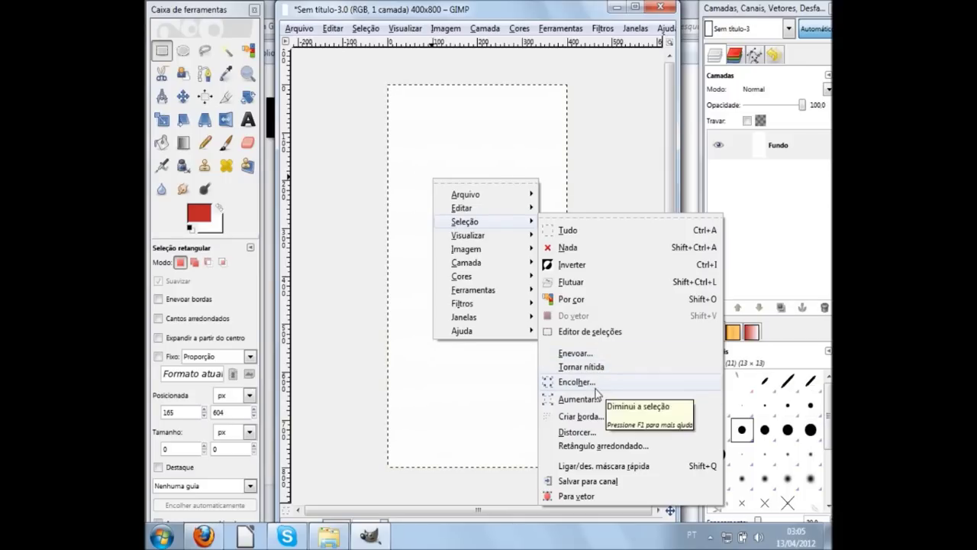
left_click(595, 390)
type("20")
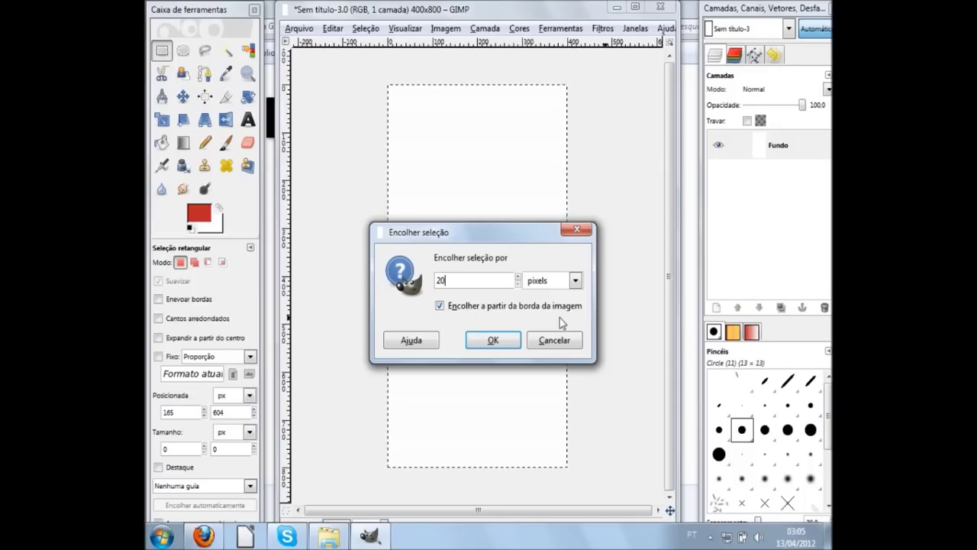
left_click(496, 341)
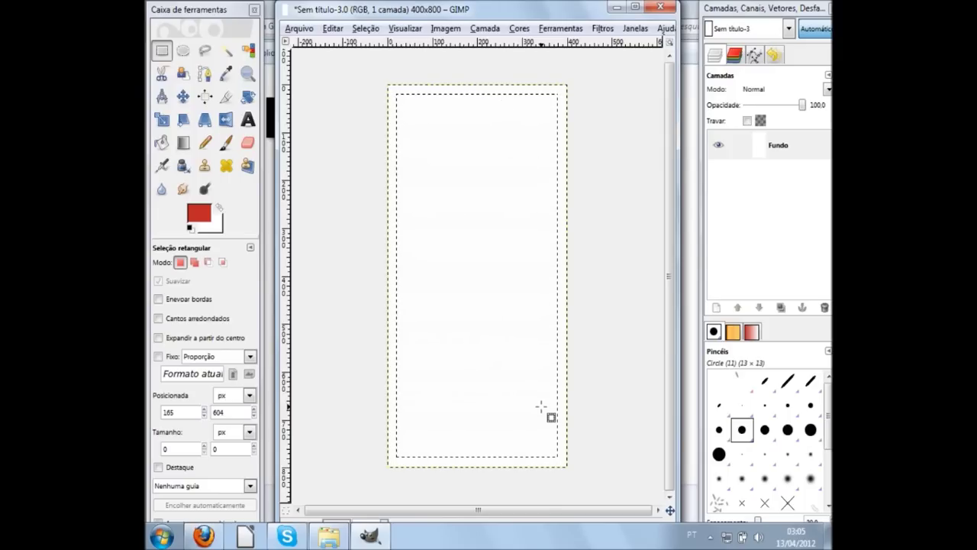
Step: Turn on Quick Mask and set up the Paintbrush with a black foreground
left_click(290, 517)
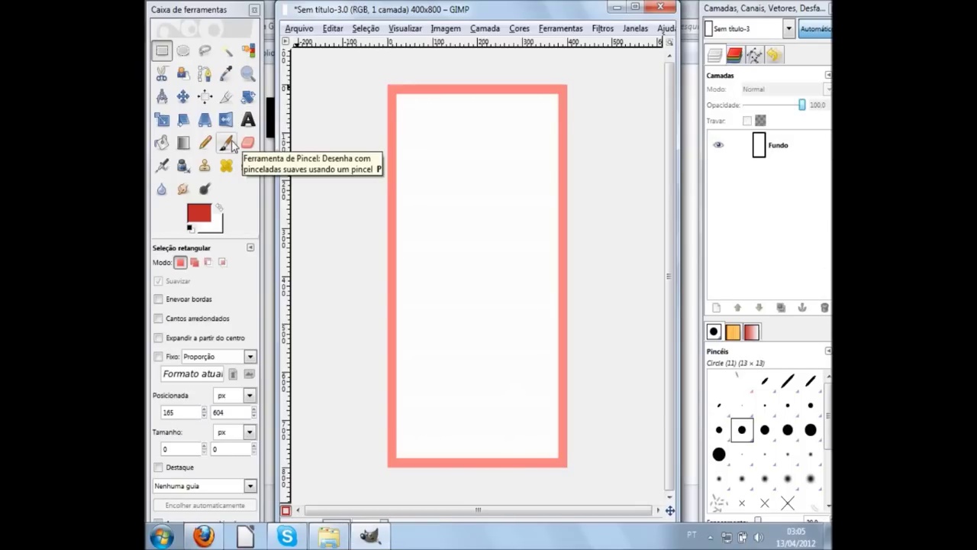
left_click(227, 143)
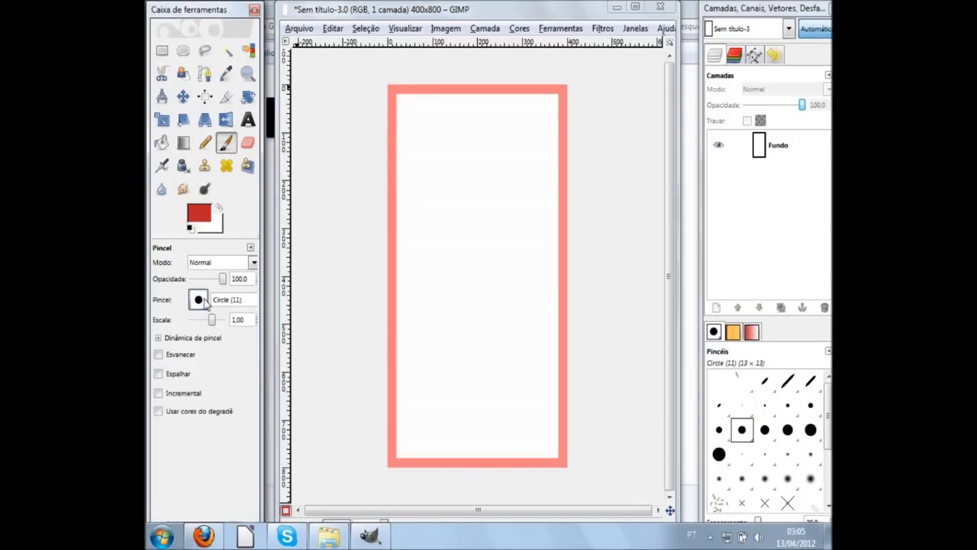
left_click(200, 300)
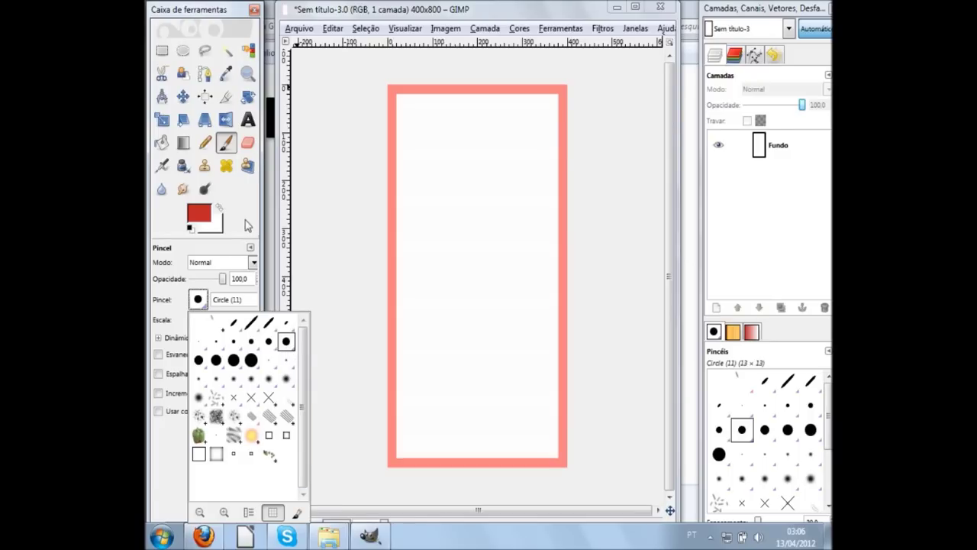
left_click(245, 228)
left_click(190, 228)
left_click(243, 385)
left_click_drag(242, 385, 155, 295)
left_click(403, 389)
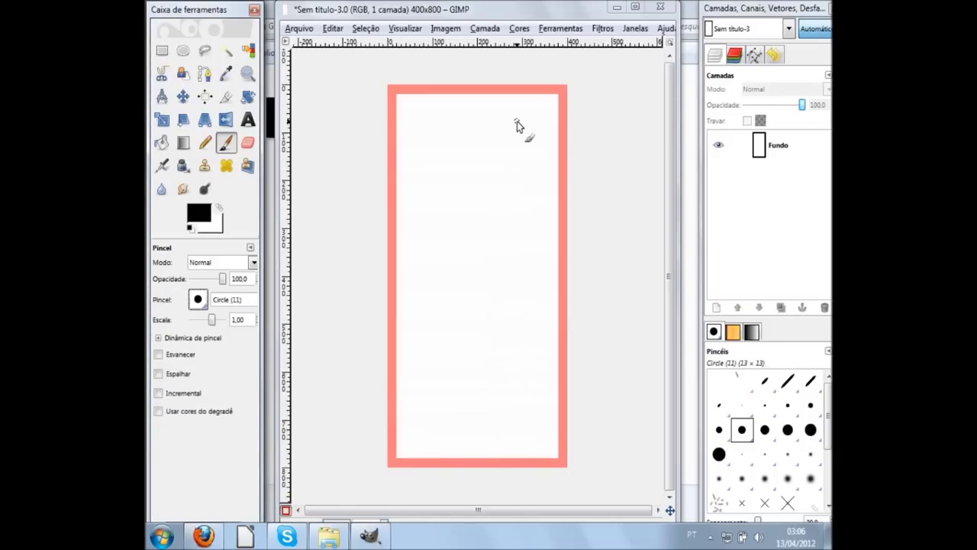
Step: Paint ragged tear strokes inward from the right, left and top edges
left_click_drag(516, 126, 587, 136)
left_click_drag(524, 197, 565, 197)
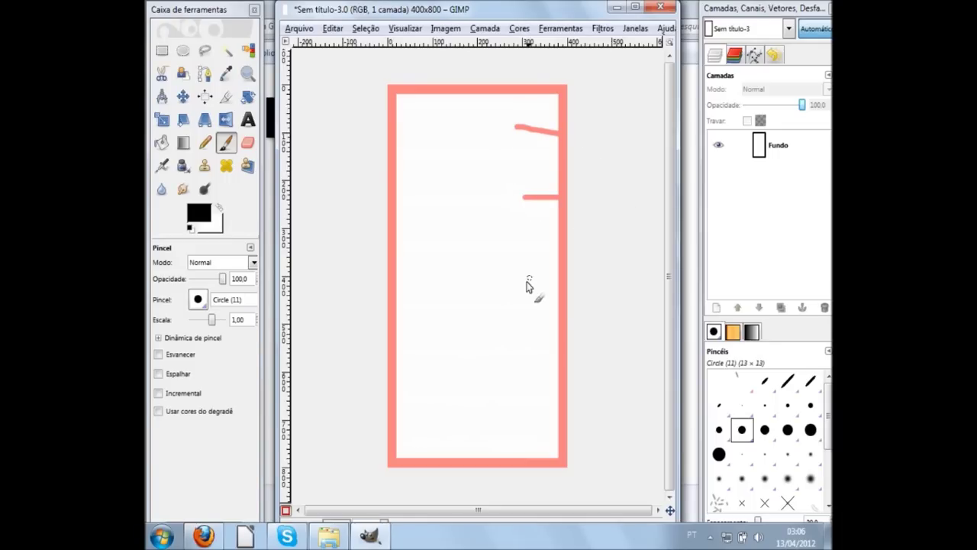
left_click_drag(528, 361, 592, 392)
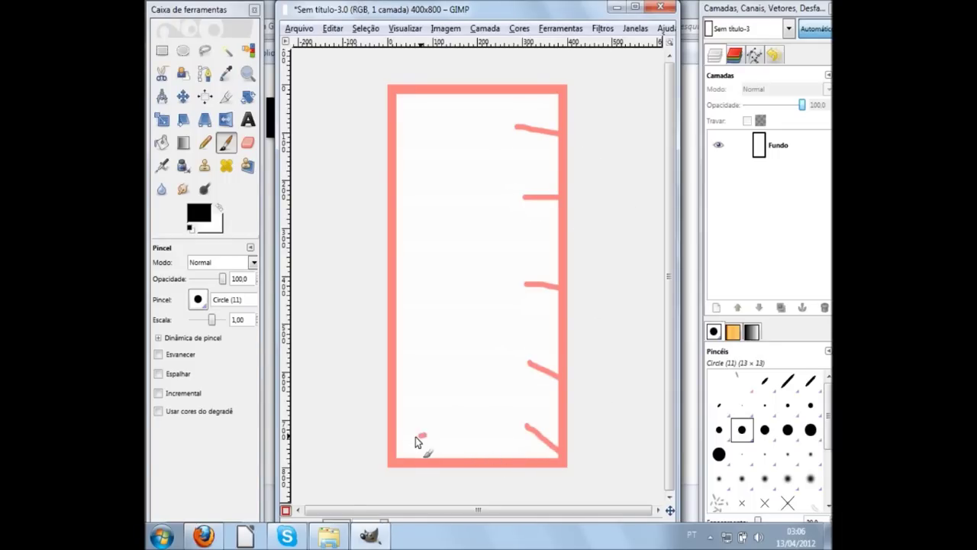
left_click_drag(436, 394, 376, 390)
left_click_drag(400, 328, 386, 329)
left_click_drag(441, 258, 374, 261)
left_click_drag(430, 200, 387, 196)
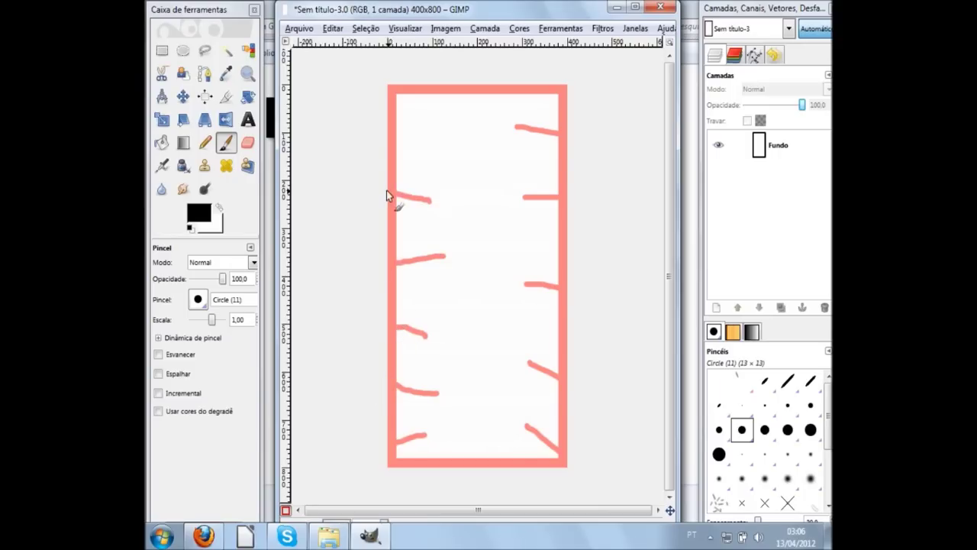
left_click_drag(429, 109, 384, 97)
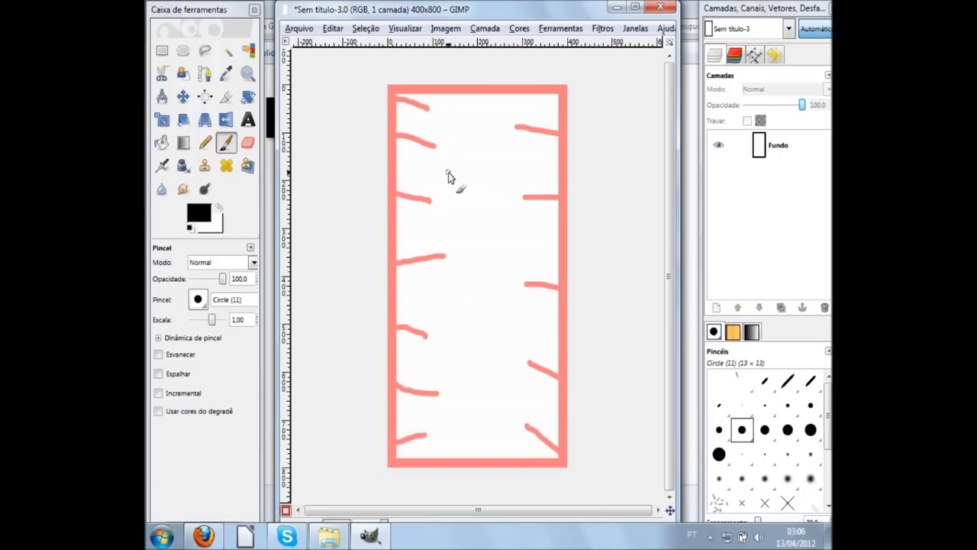
Step: Paint several short strokes down the middle of the page
left_click_drag(443, 172, 492, 178)
left_click_drag(451, 116, 497, 120)
left_click(459, 237)
left_click_drag(459, 238, 503, 236)
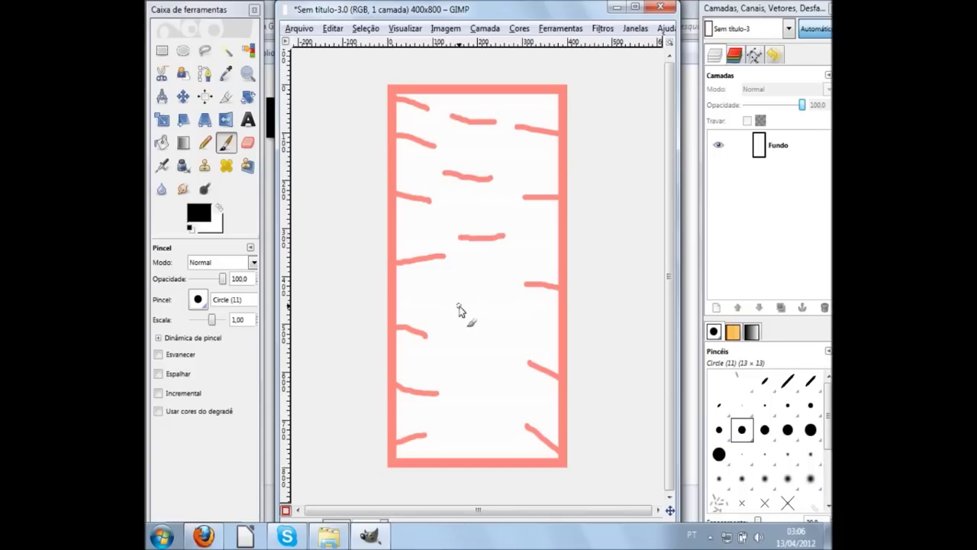
left_click_drag(457, 306, 506, 303)
left_click_drag(449, 433, 490, 423)
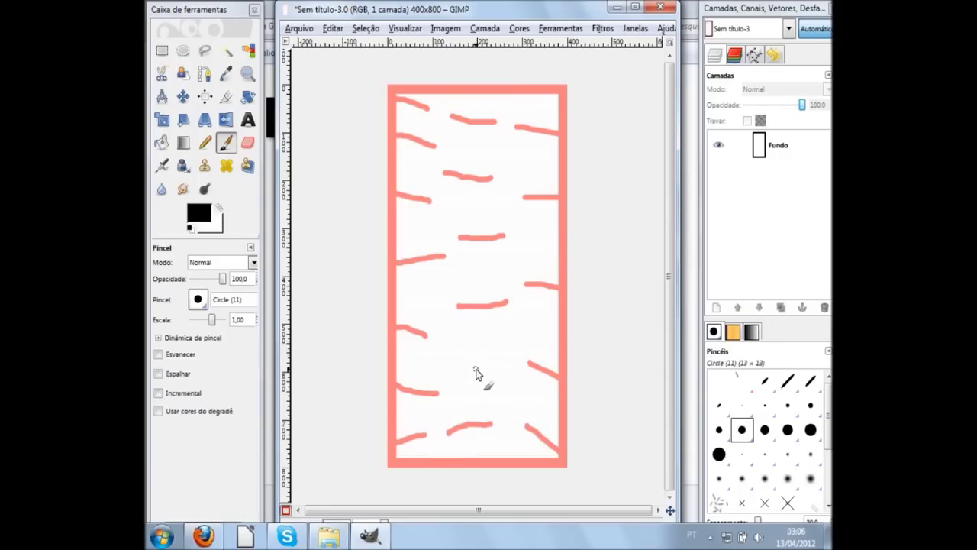
Step: Turn off Quick Mask so the painted strokes become a ragged selection
left_click(286, 510)
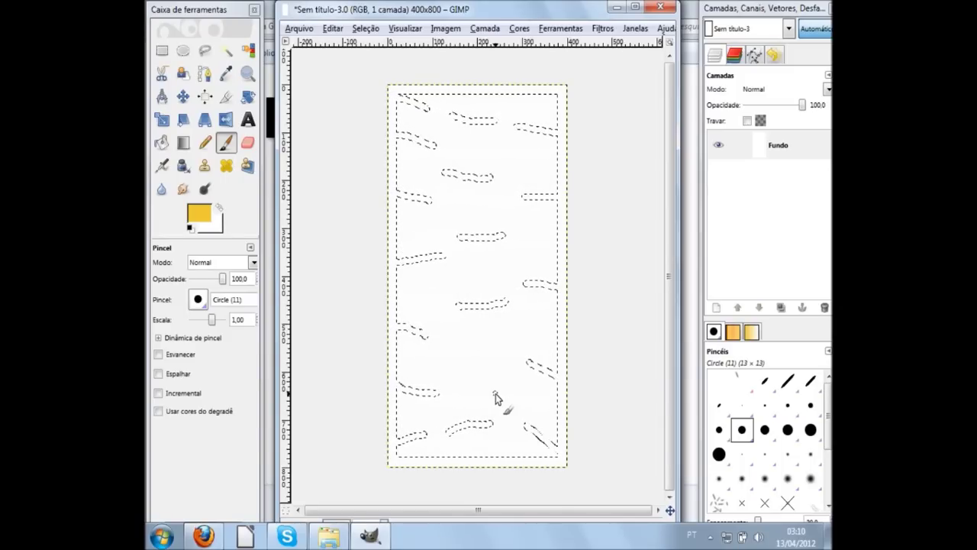
left_click(366, 31)
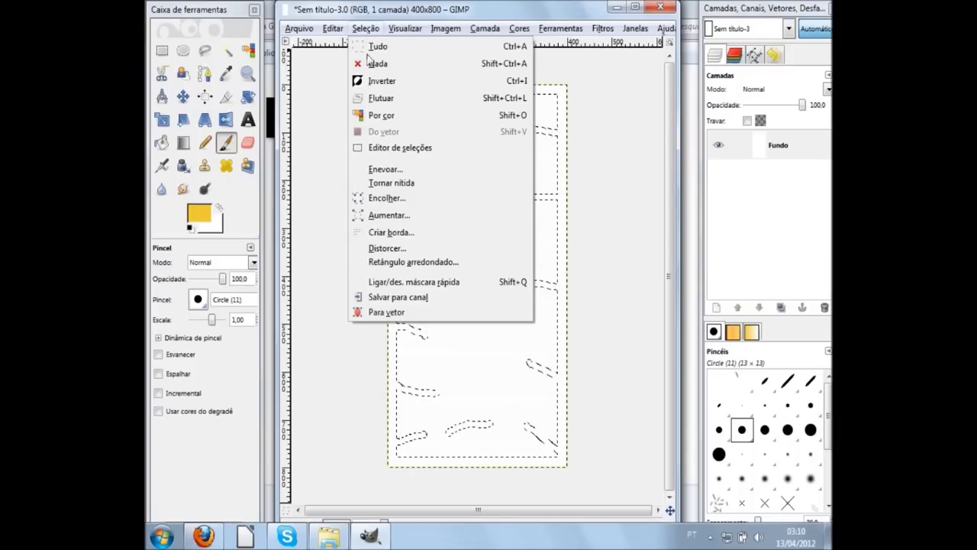
Step: Distress the selection with Espalhar set to 15
left_click(406, 249)
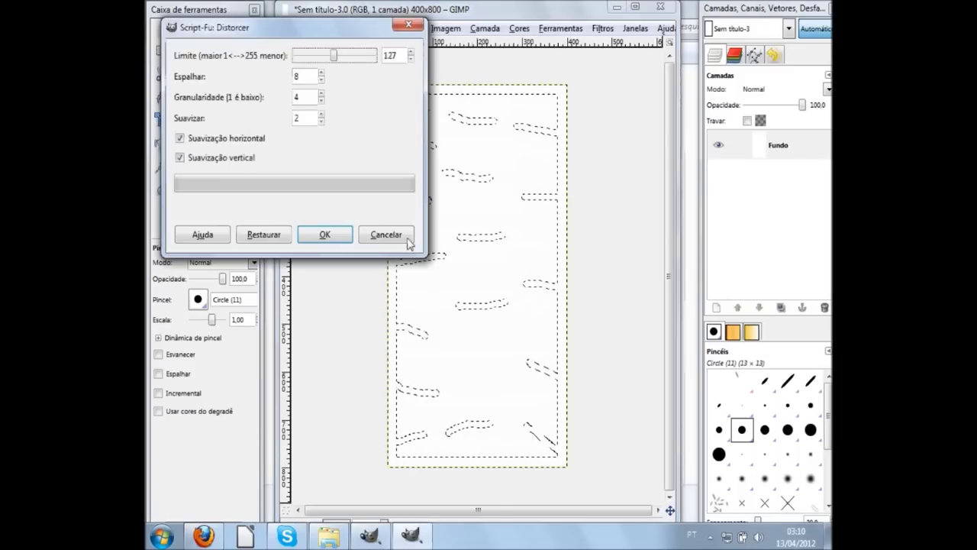
left_click(306, 76)
double_click(306, 76)
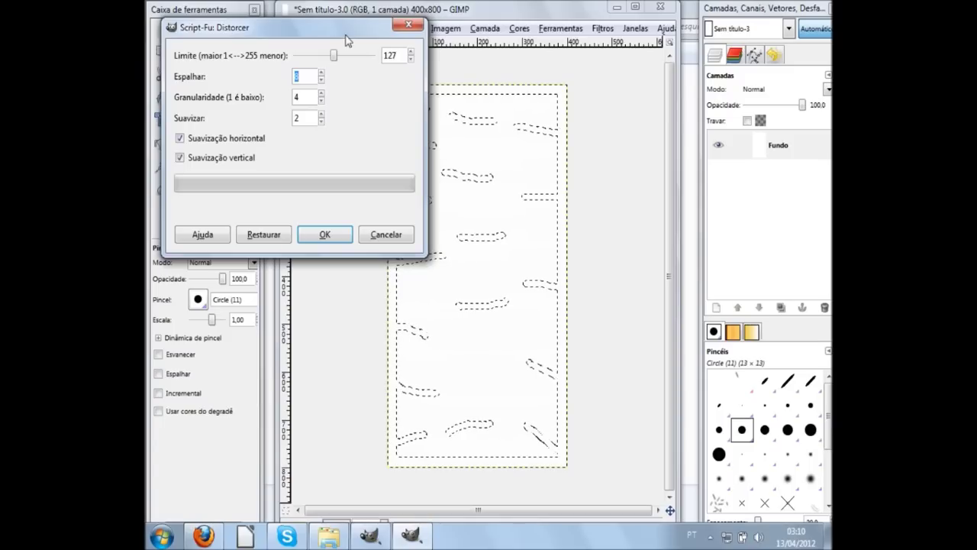
left_click_drag(348, 42, 433, 137)
left_click(483, 151)
left_click(388, 171)
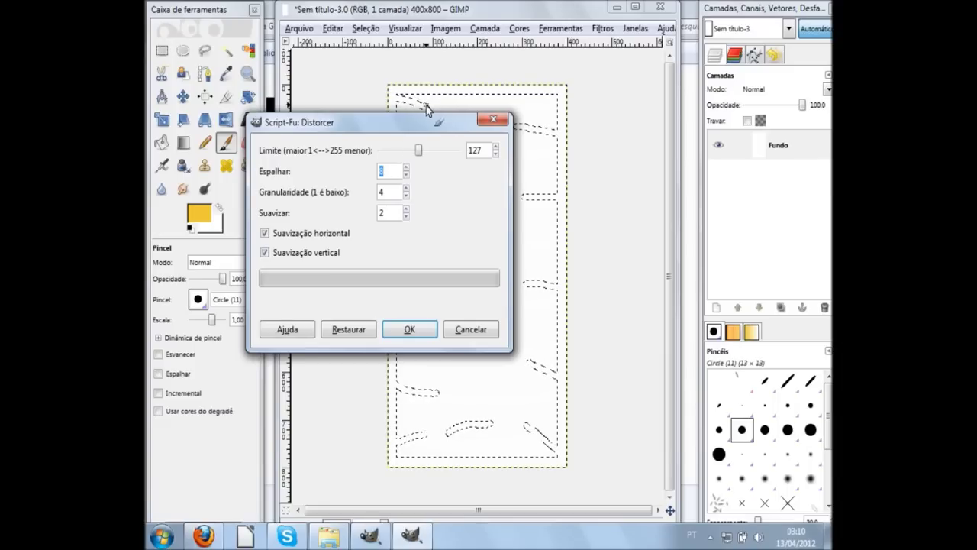
type("15")
left_click(409, 329)
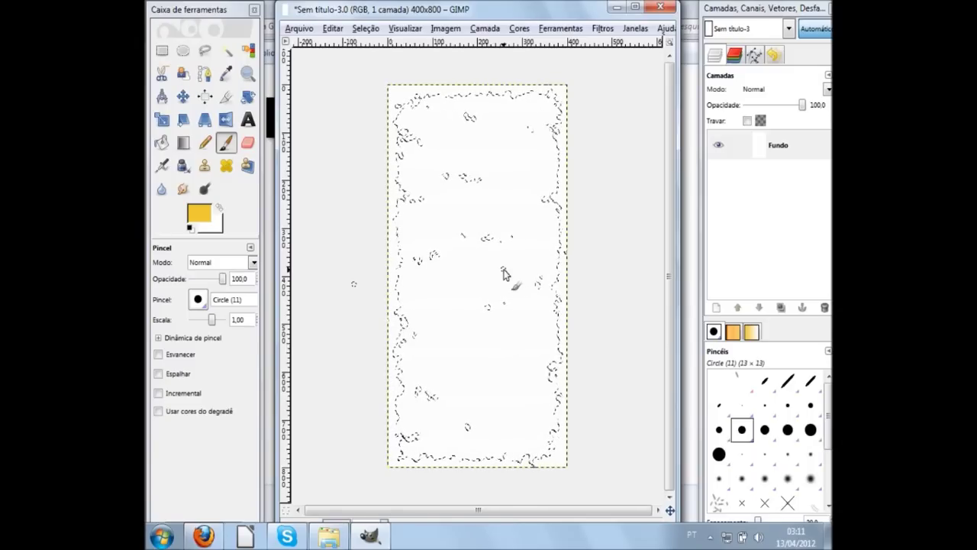
Step: Undo the distress and reapply Seleção > Distorcer with default settings
key("ctrl+f")
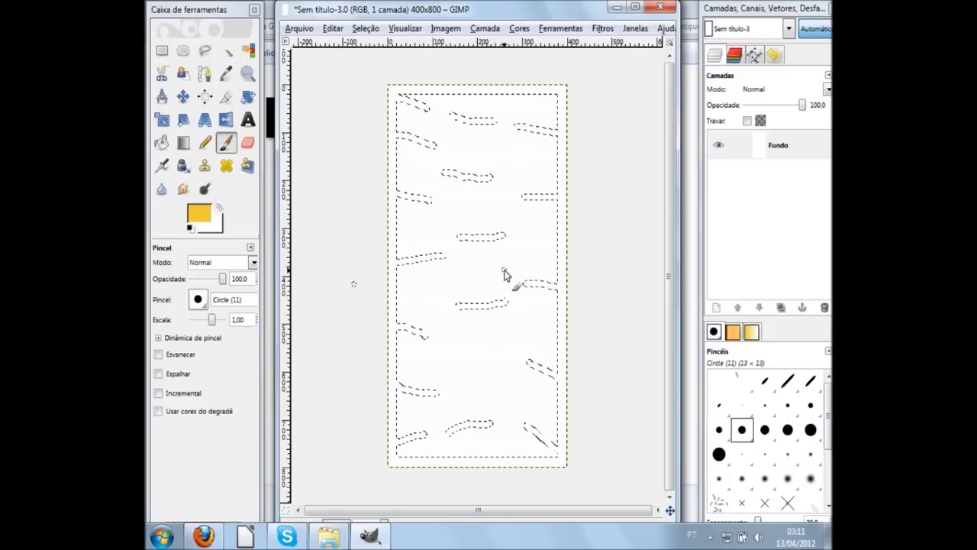
left_click(366, 28)
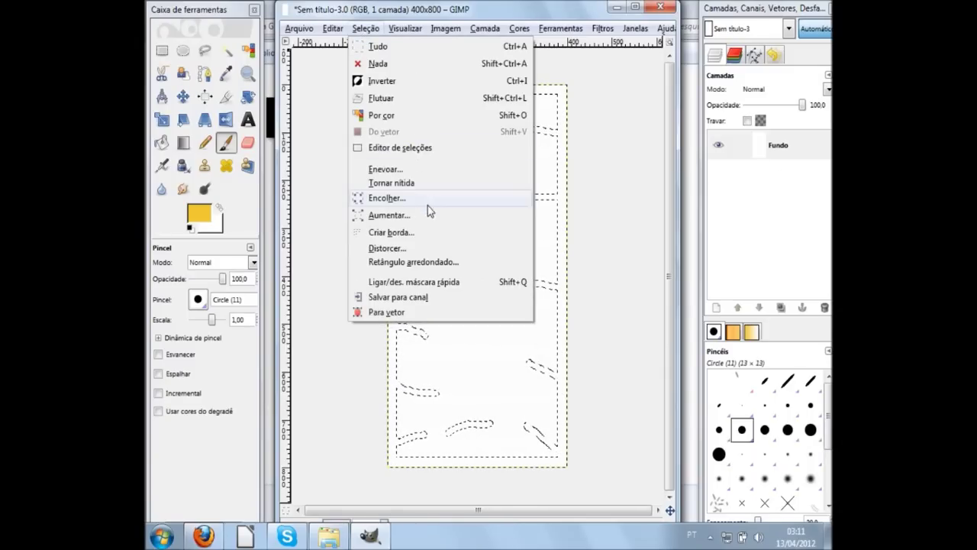
left_click(397, 248)
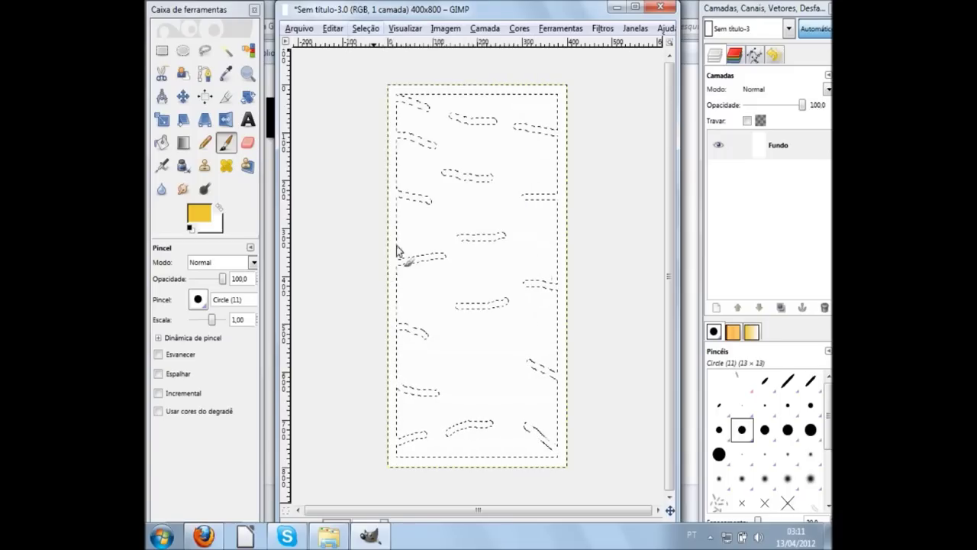
left_click(376, 274)
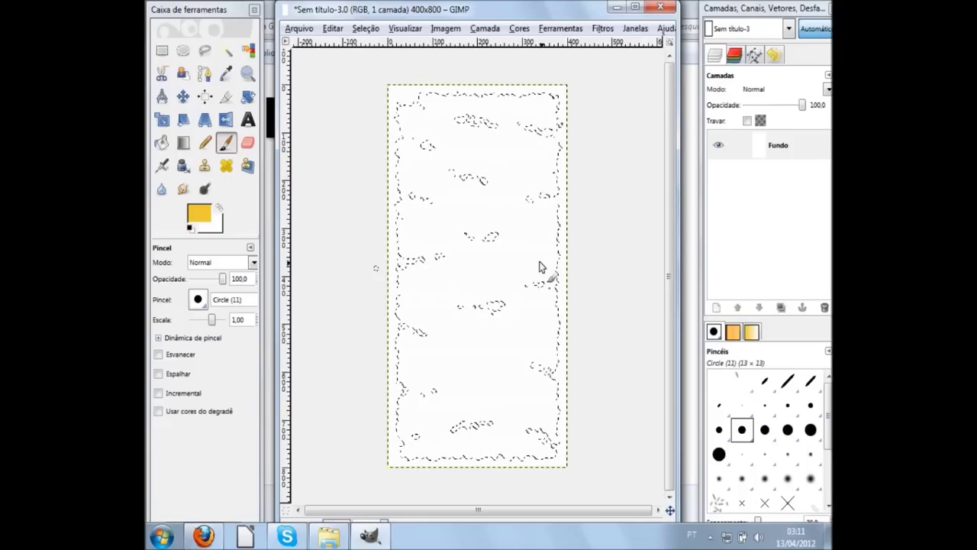
left_click(200, 217)
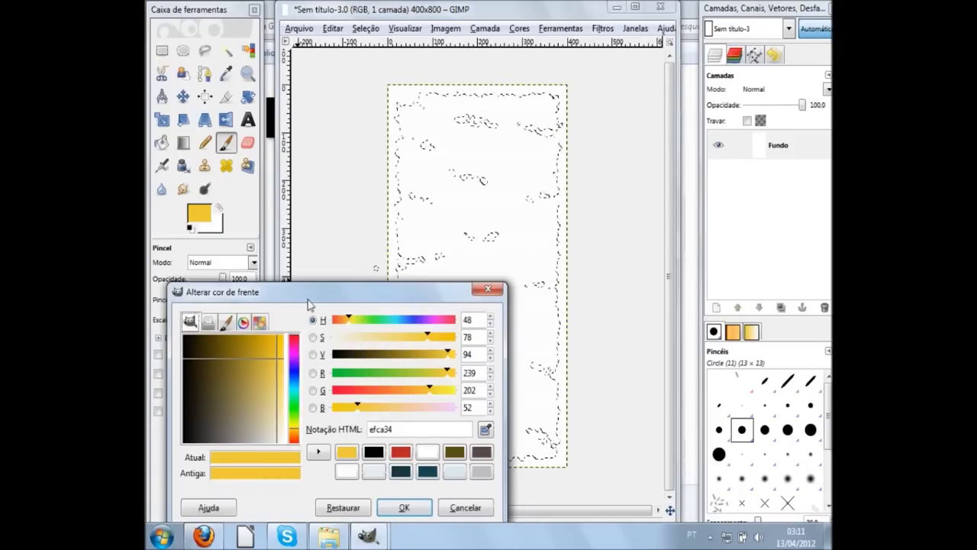
left_click_drag(309, 296, 315, 147)
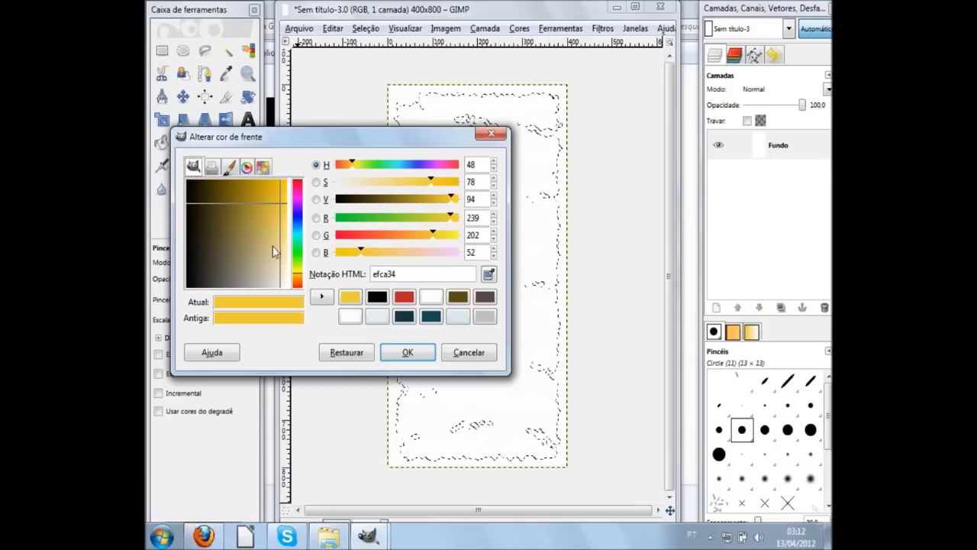
Step: Keep the golden yellow foreground and bucket-fill the selection interior with it
left_click(396, 352)
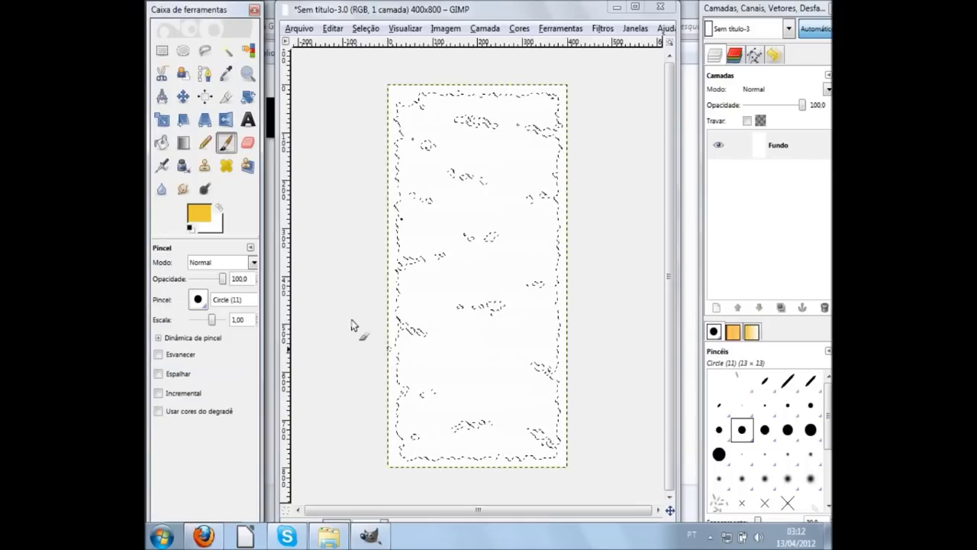
left_click(161, 143)
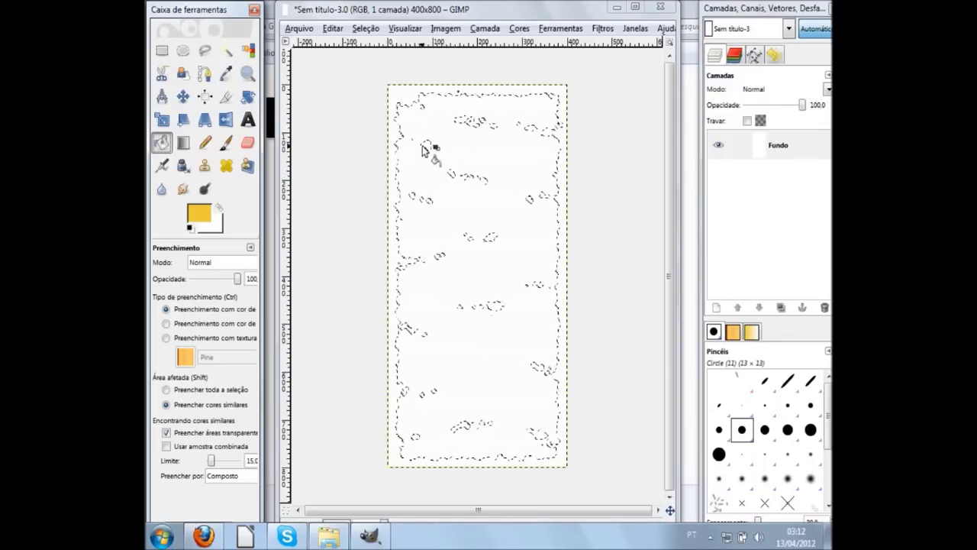
left_click(503, 171)
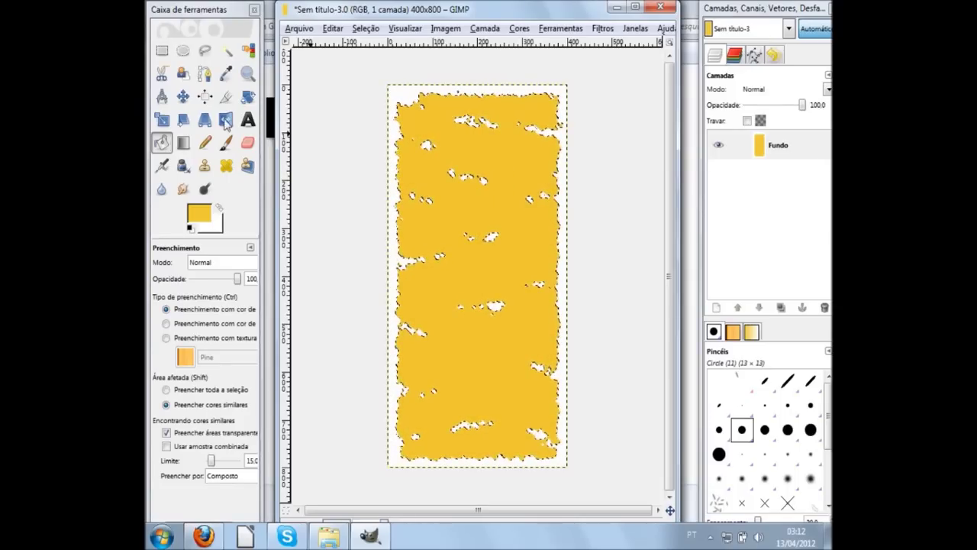
Step: Duplicate the Fundo layer and select the resulting copy
left_click(161, 53)
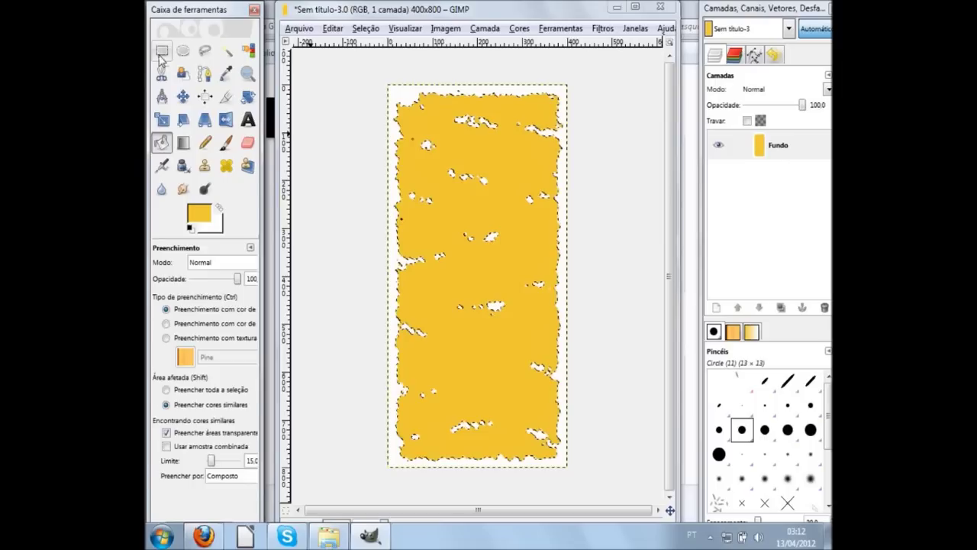
right_click(767, 152)
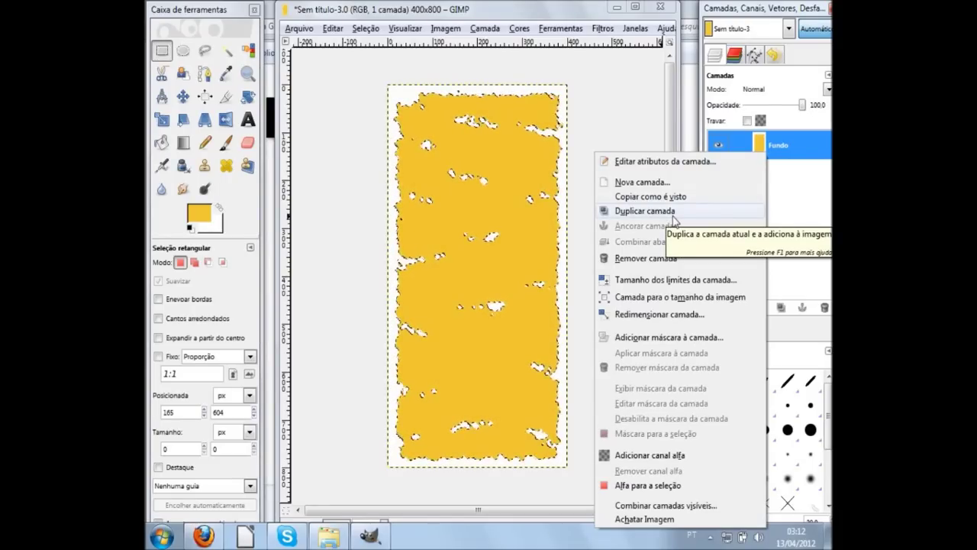
left_click(645, 210)
left_click(770, 178)
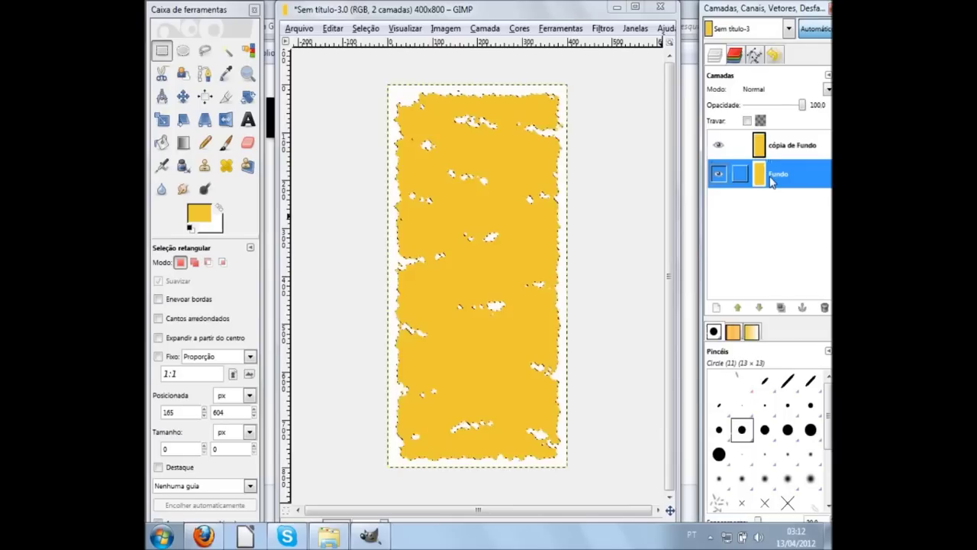
left_click(782, 153)
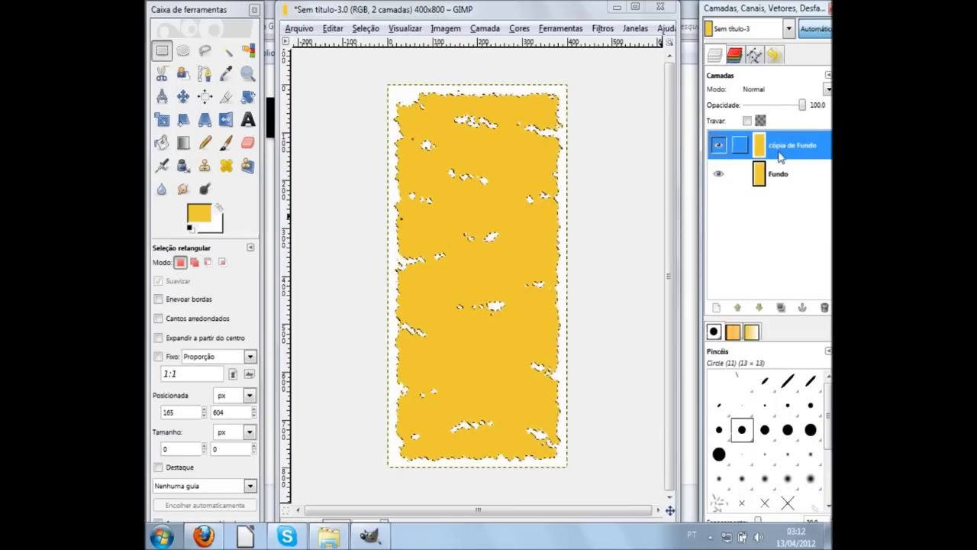
left_click(780, 181)
left_click(760, 153)
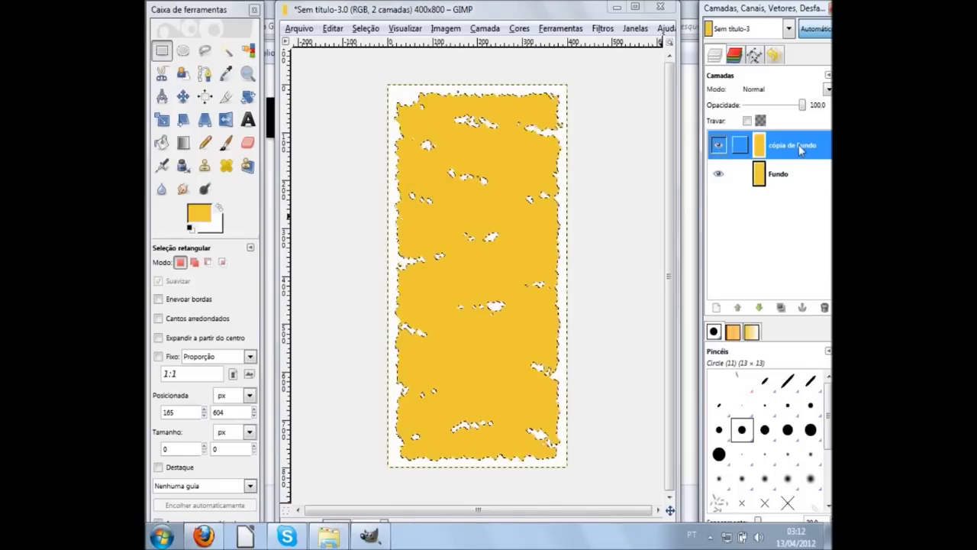
Step: Rename the copied layer to Frente
double_click(796, 147)
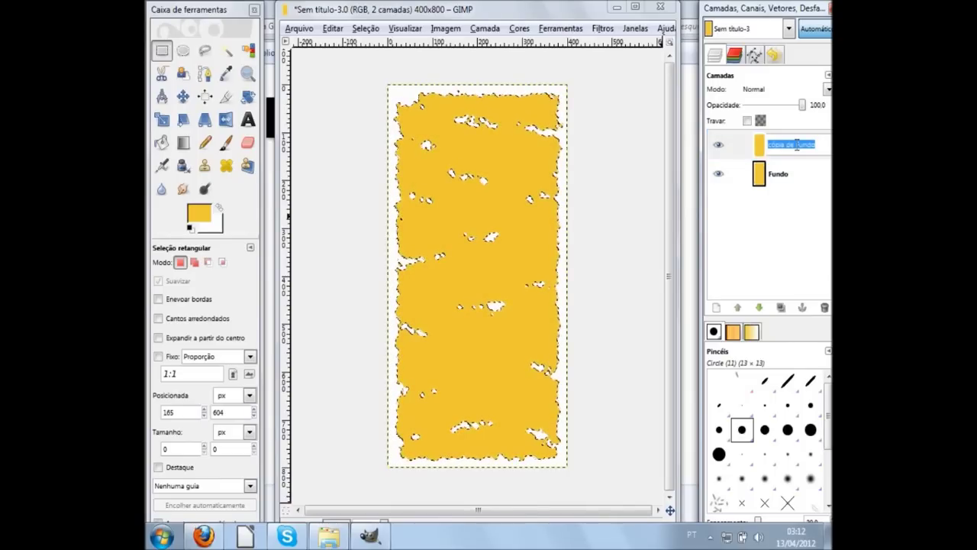
type("Frente")
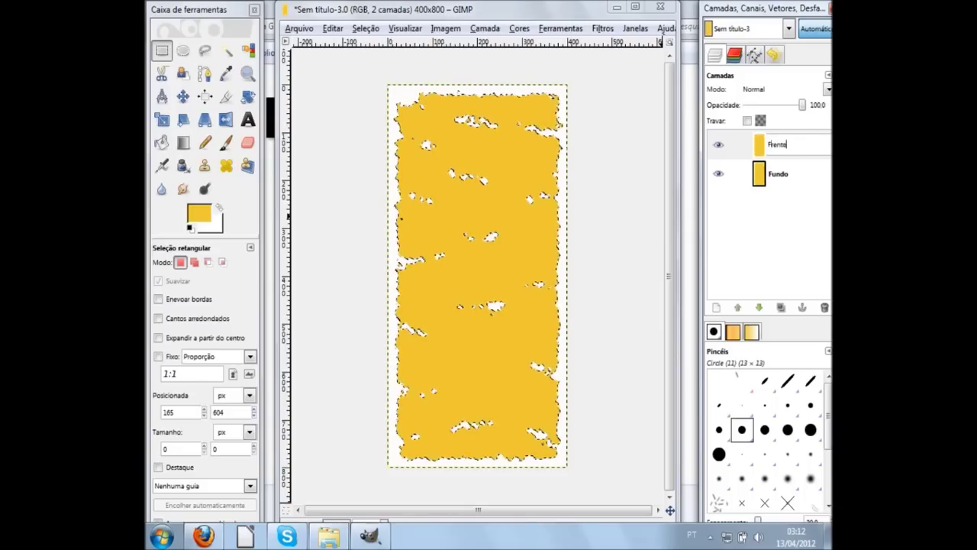
left_click(785, 183)
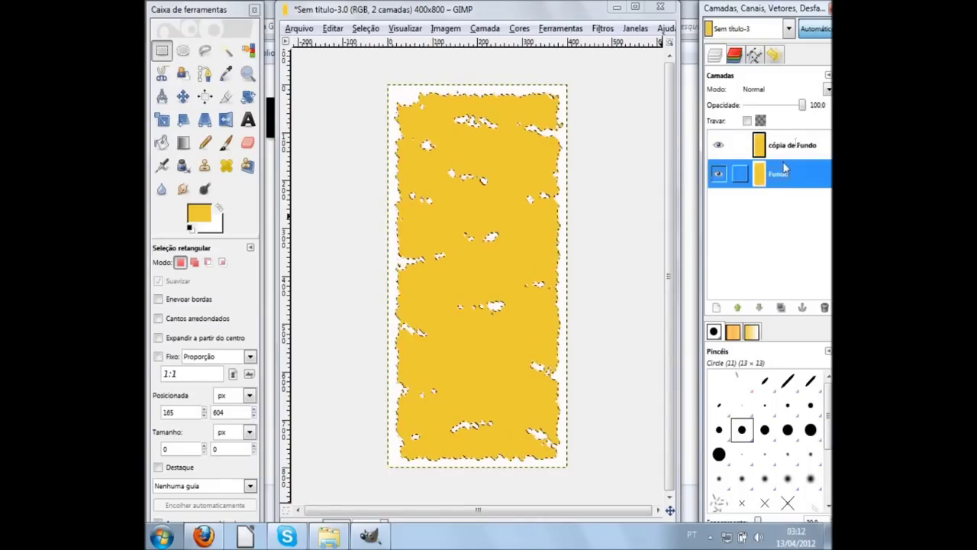
double_click(792, 145)
type("Frente")
key("Return")
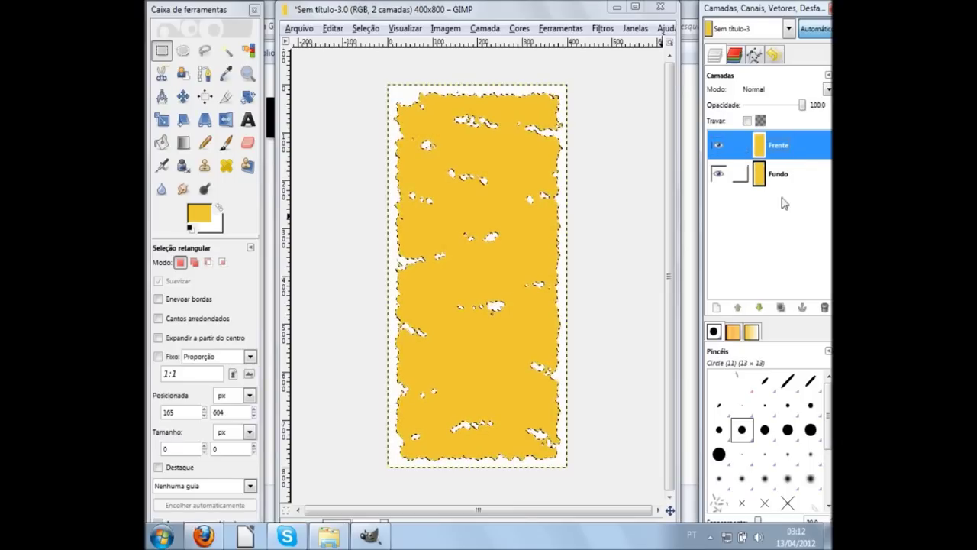
left_click(775, 179)
Step: Render a Plasma cloud texture (seed 0, turbulence 1.0) onto the Frente layer
left_click(786, 150)
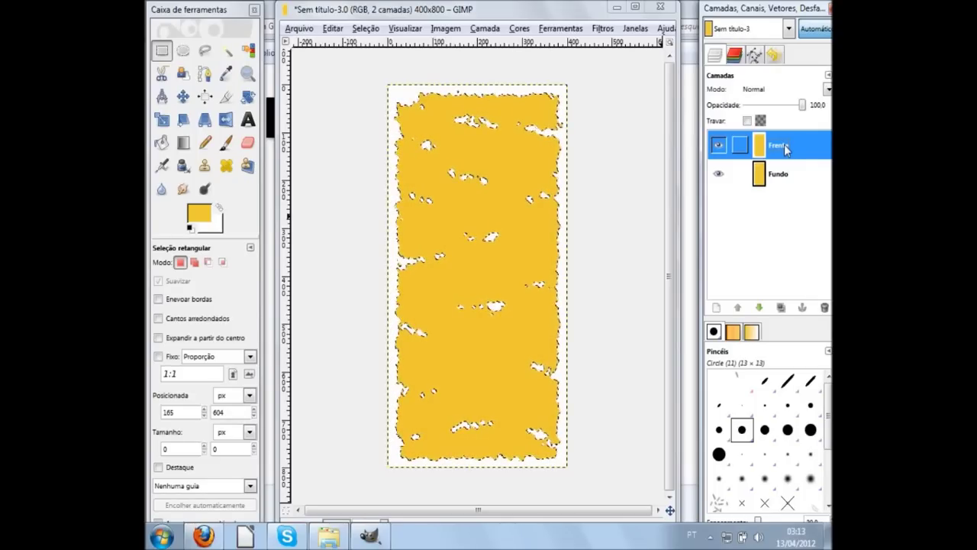
right_click(443, 220)
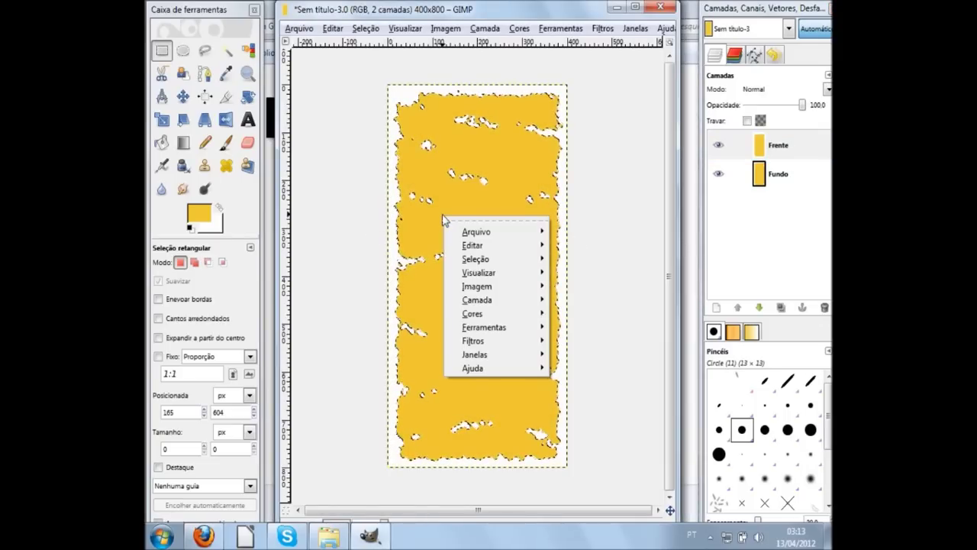
mouse_move(473, 341)
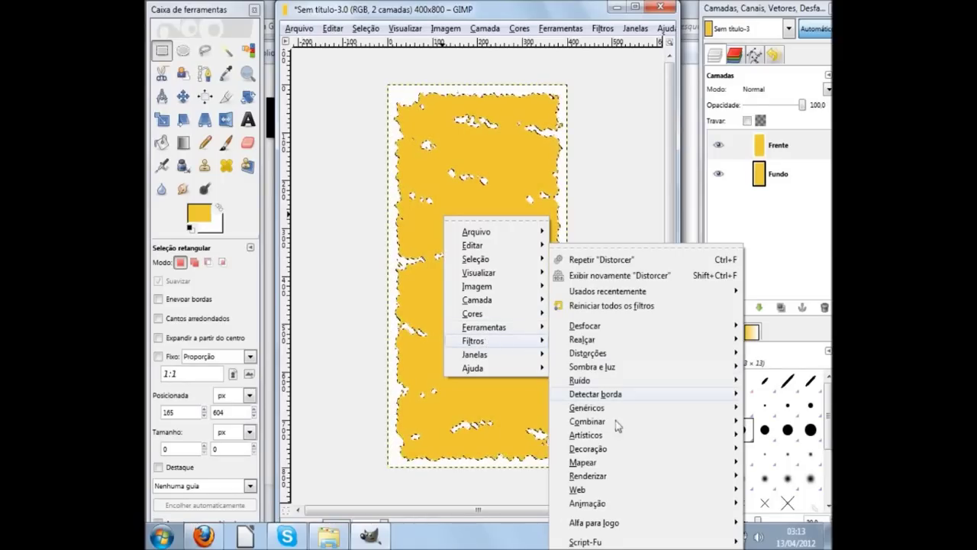
mouse_move(588, 476)
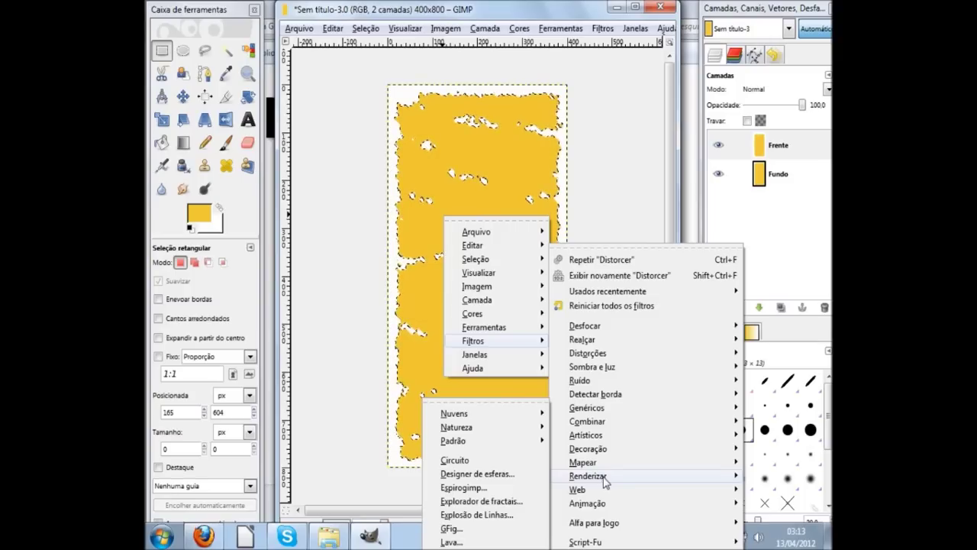
mouse_move(454, 413)
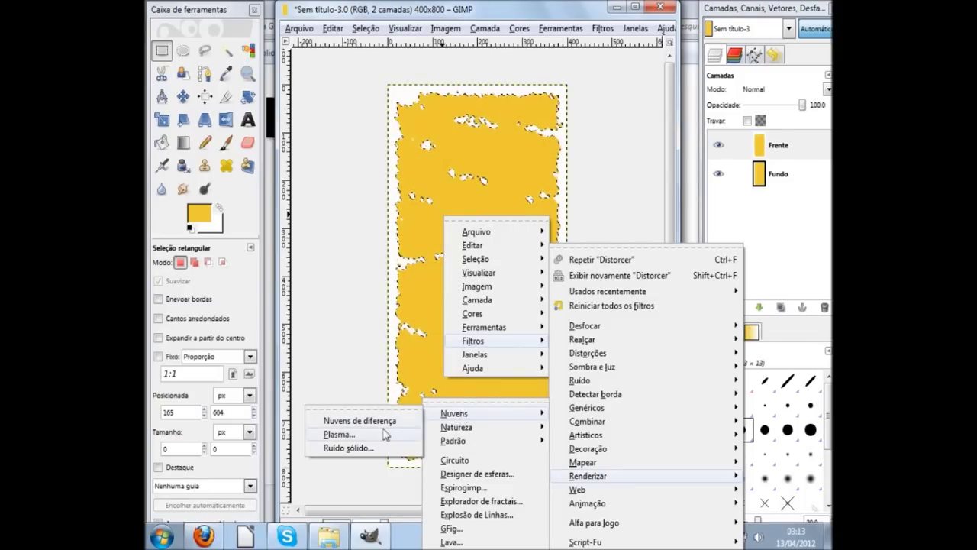
left_click(379, 431)
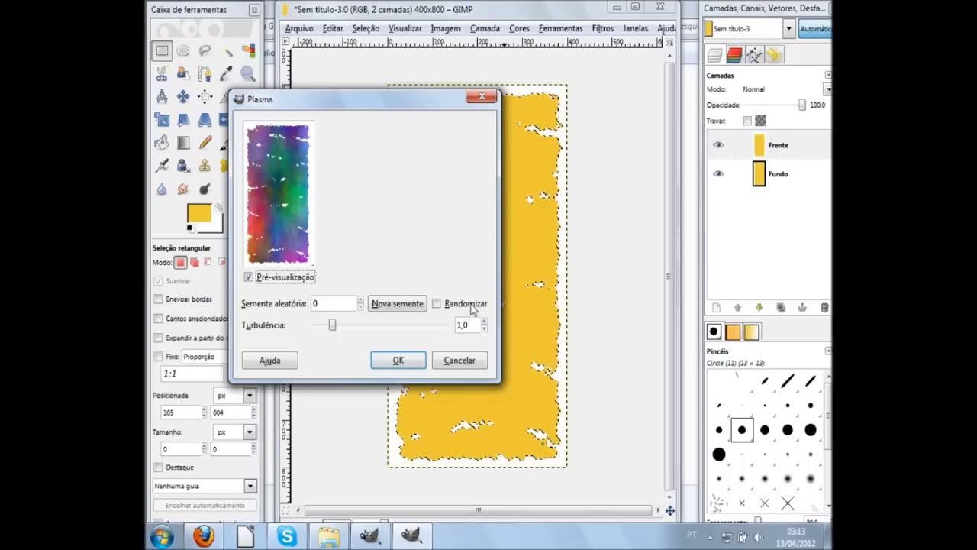
left_click(396, 359)
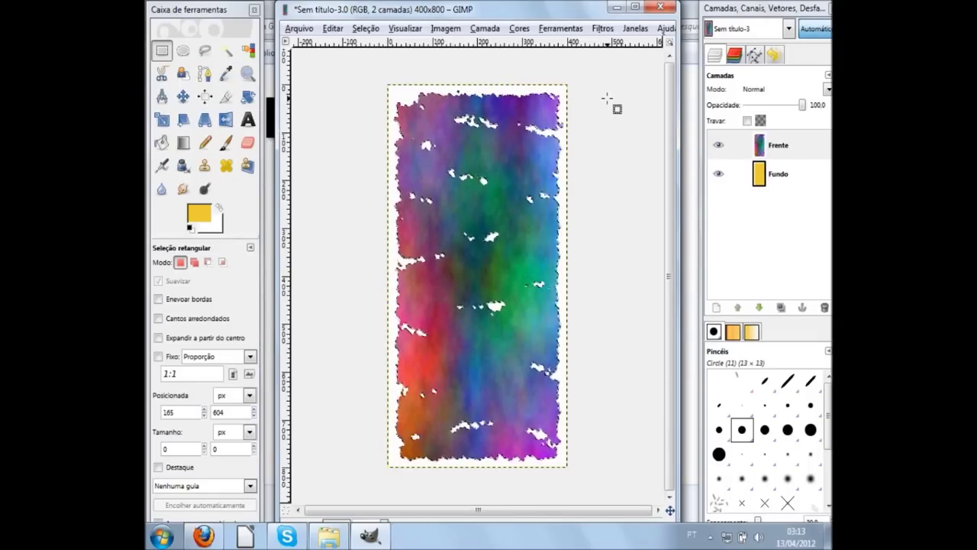
Step: Desaturate the Frente plasma to greyscale using Claridade (lightness)
left_click(519, 29)
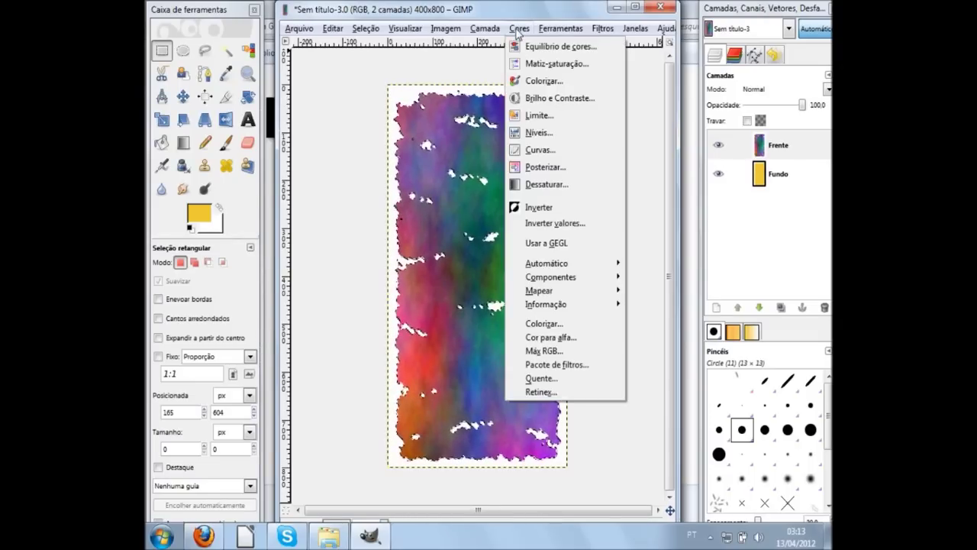
left_click(565, 191)
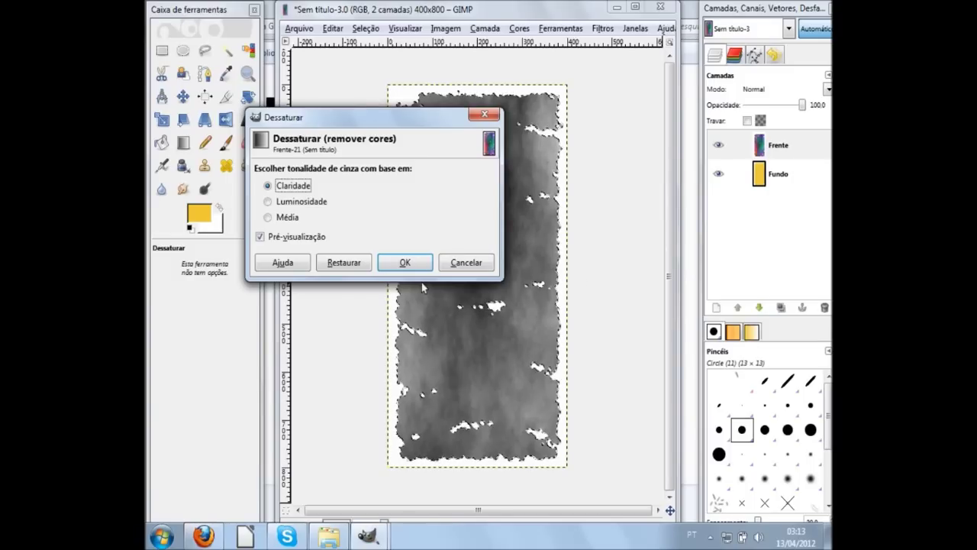
left_click(406, 263)
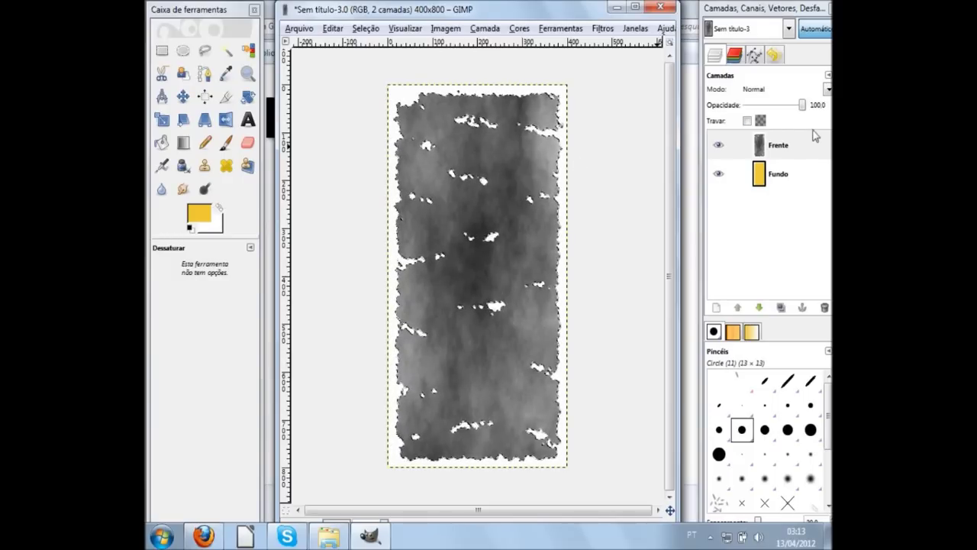
Step: Hide and reshow Frente to check the yellow below, then select Frente for editing
left_click(769, 156)
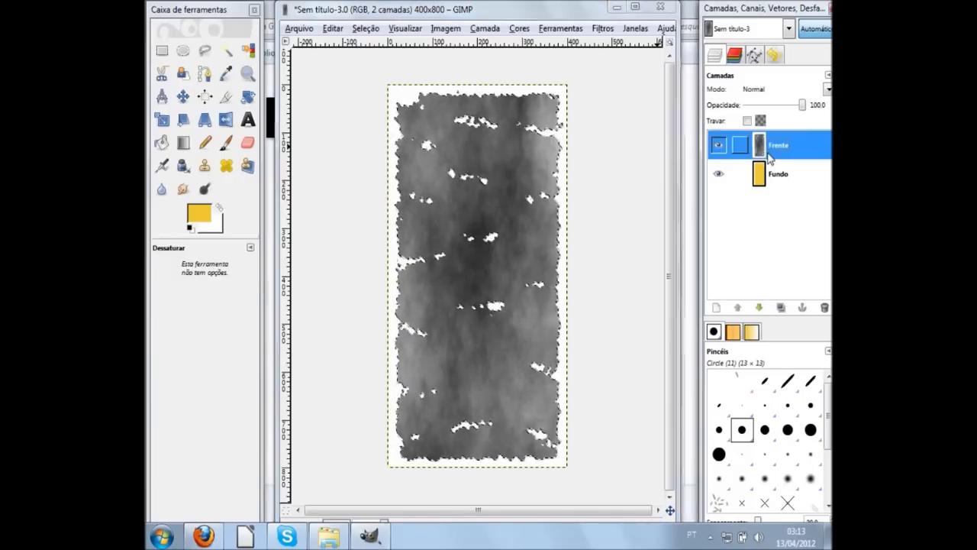
left_click(775, 174)
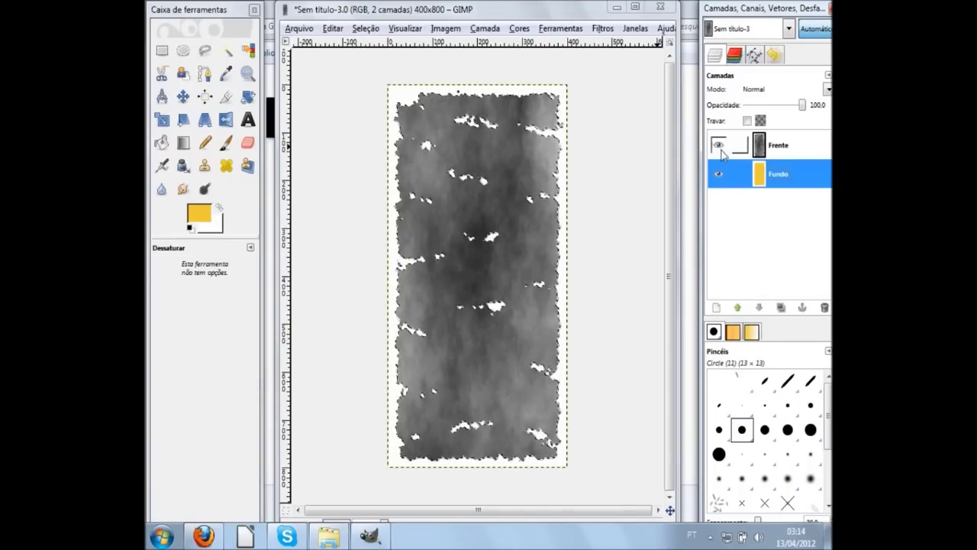
left_click(719, 147)
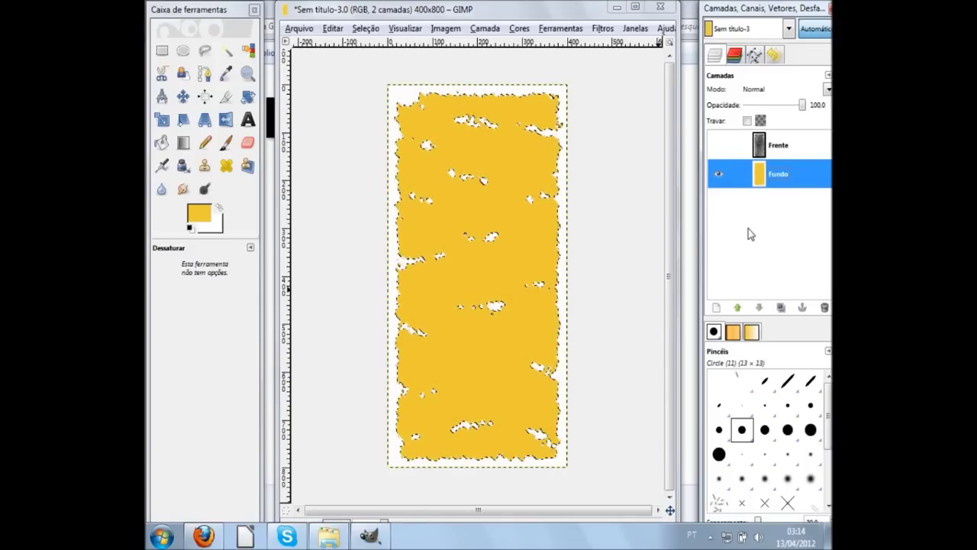
left_click(719, 145)
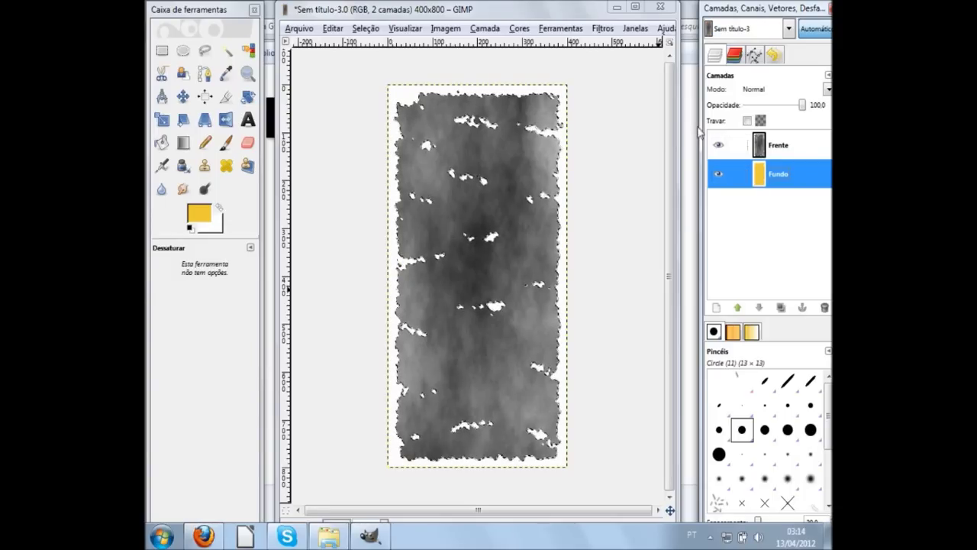
left_click(769, 149)
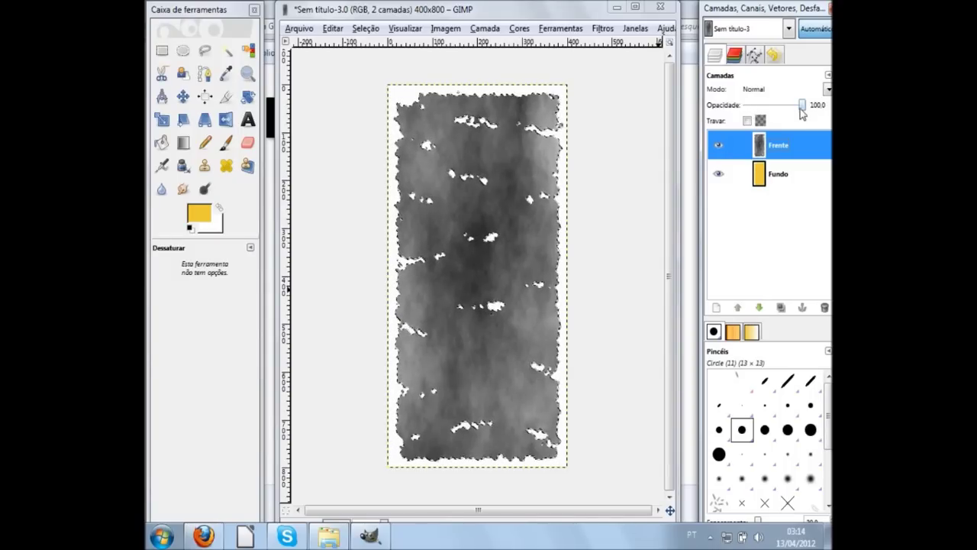
Step: Set the Frente layer's opacity to about 56.6
left_click_drag(803, 107, 772, 109)
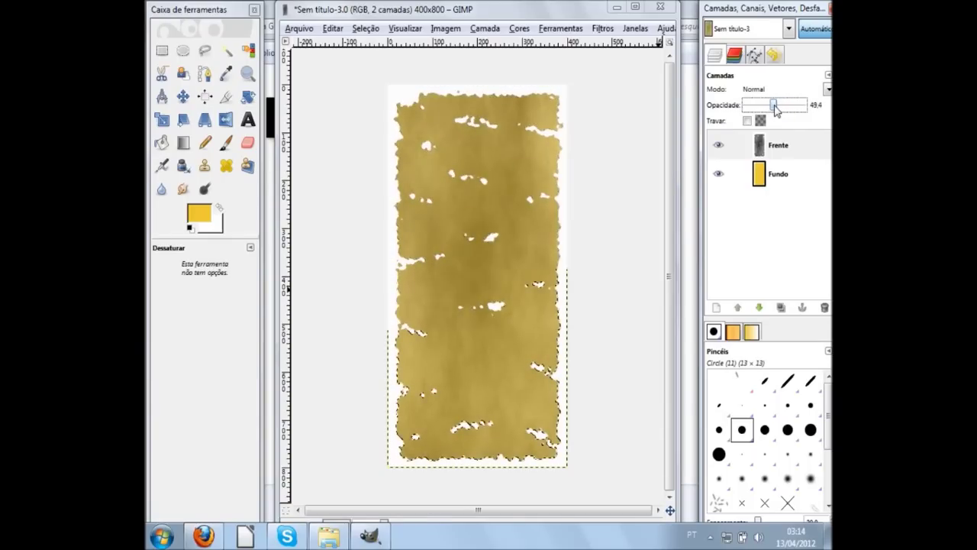
mouse_move(773, 110)
left_mouse_down()
mouse_move(759, 108)
mouse_move(774, 109)
left_mouse_up()
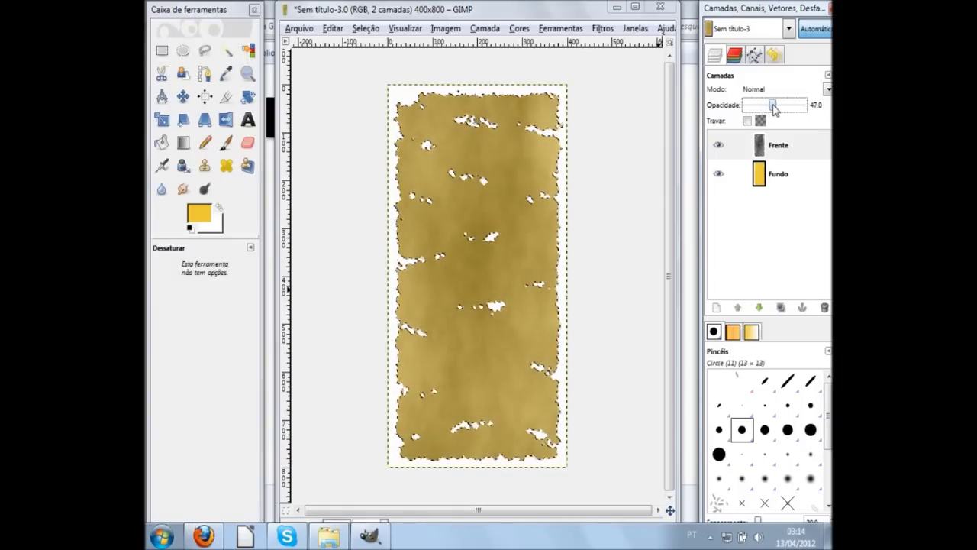
mouse_move(774, 109)
left_mouse_down()
mouse_move(790, 109)
mouse_move(779, 109)
left_mouse_up()
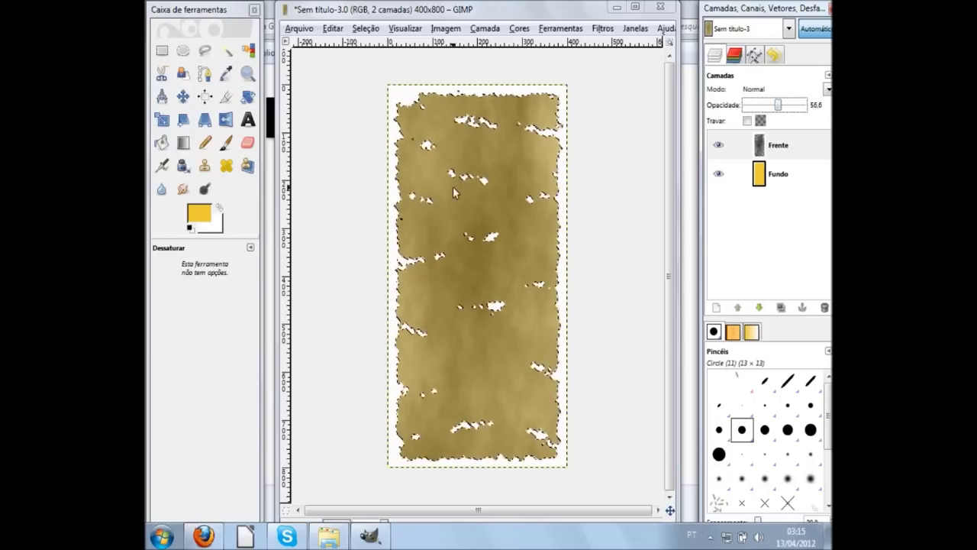
scroll(481, 107, "up", 1, "ctrl")
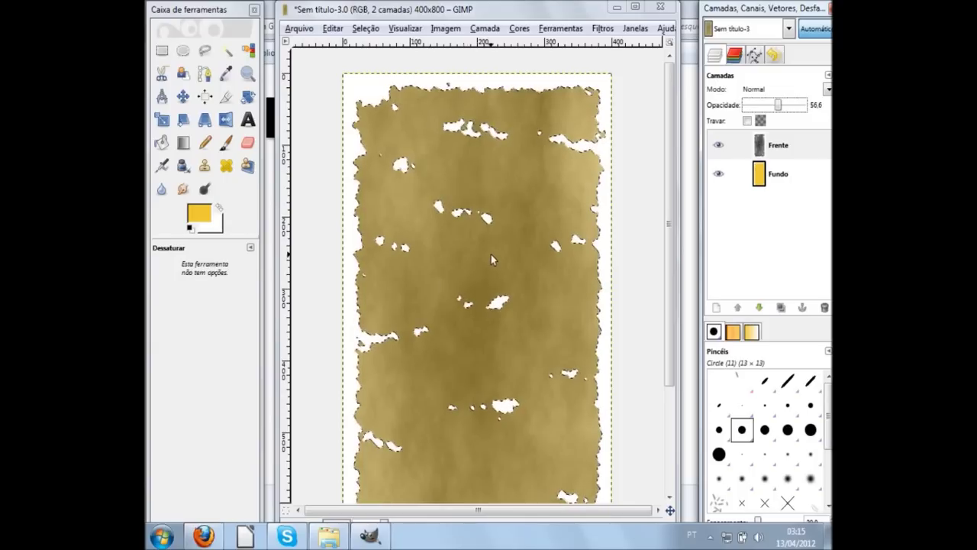
Step: Add a text box near the parchment top reading 'Exemplo de papiro' and select all its text
left_click(162, 51)
left_click(646, 147)
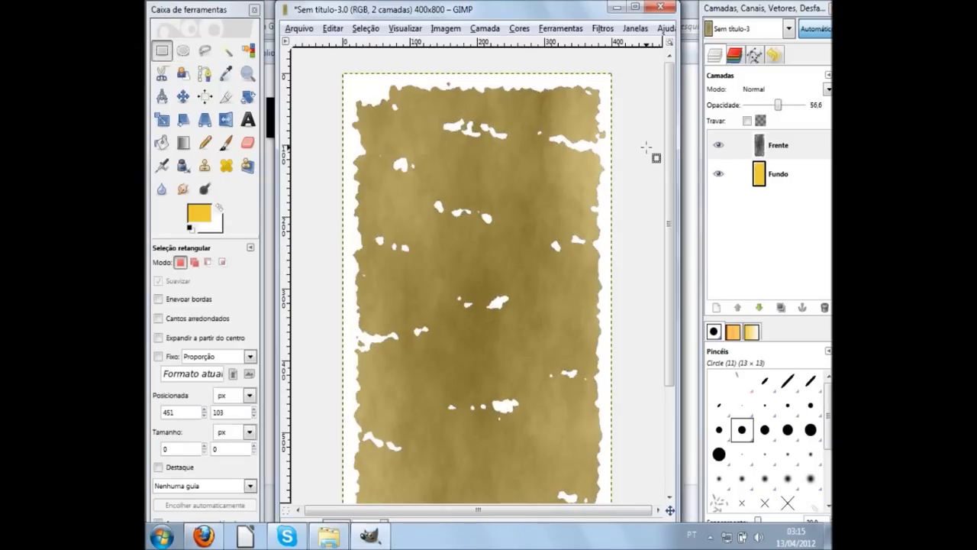
scroll(648, 153, "down", 2)
scroll(658, 181, "up", 1)
scroll(658, 181, "up", 1)
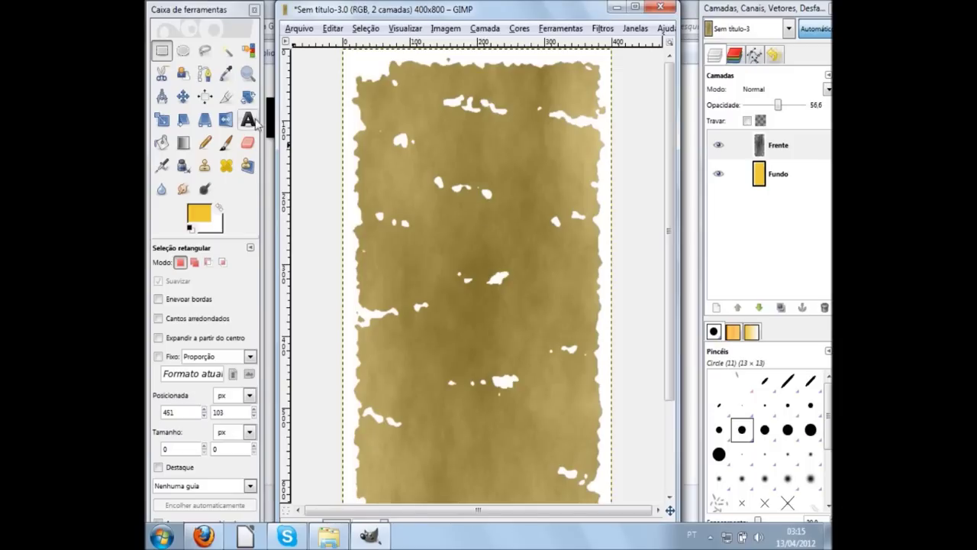
left_click(248, 120)
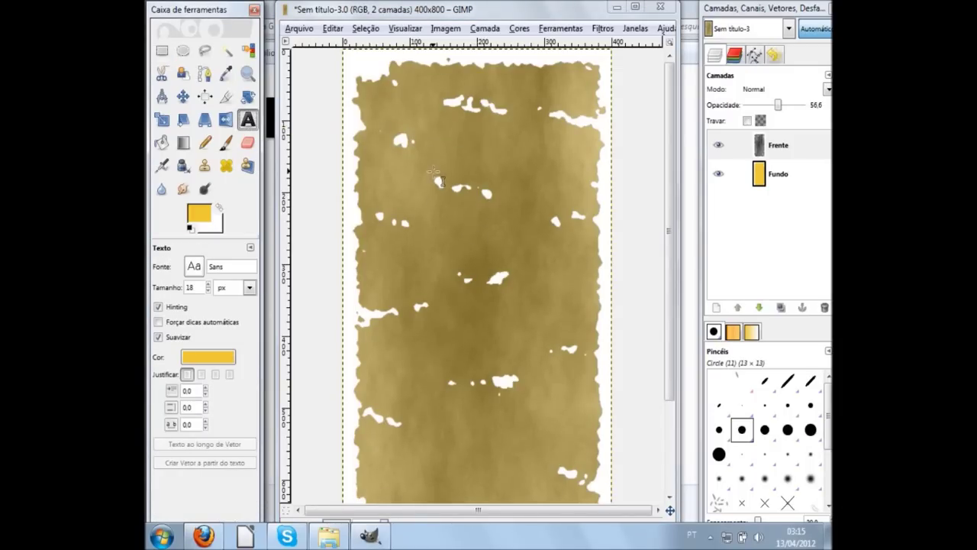
left_click(445, 154)
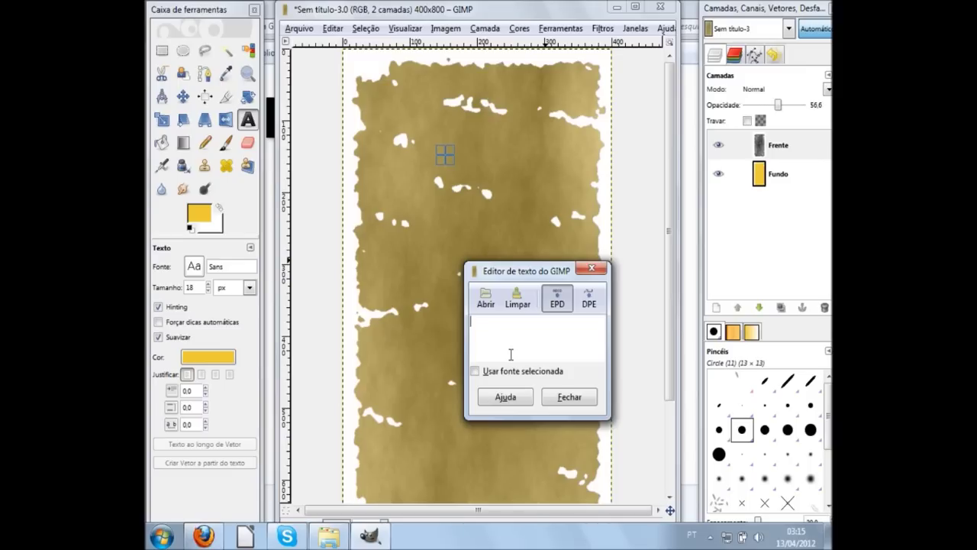
type("Exemplo de papiro")
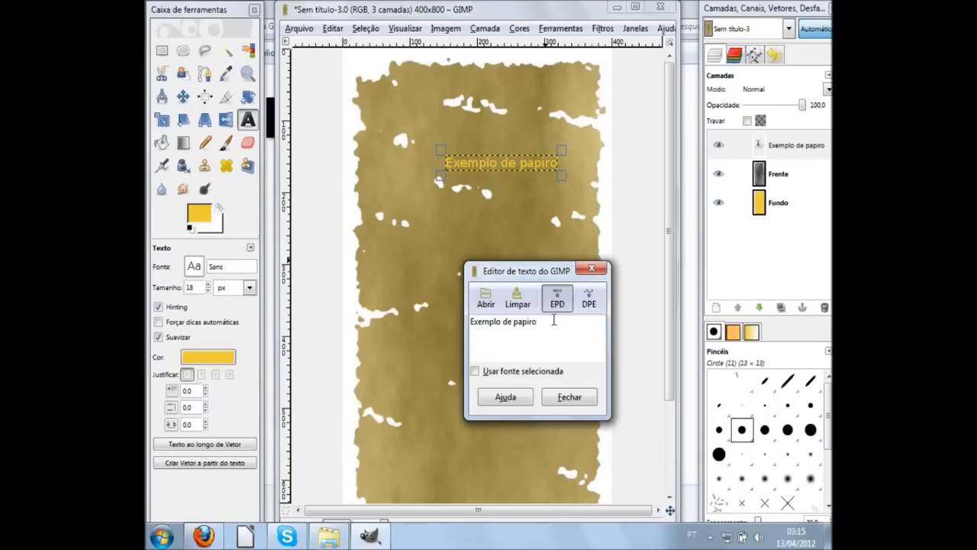
key("ctrl+a")
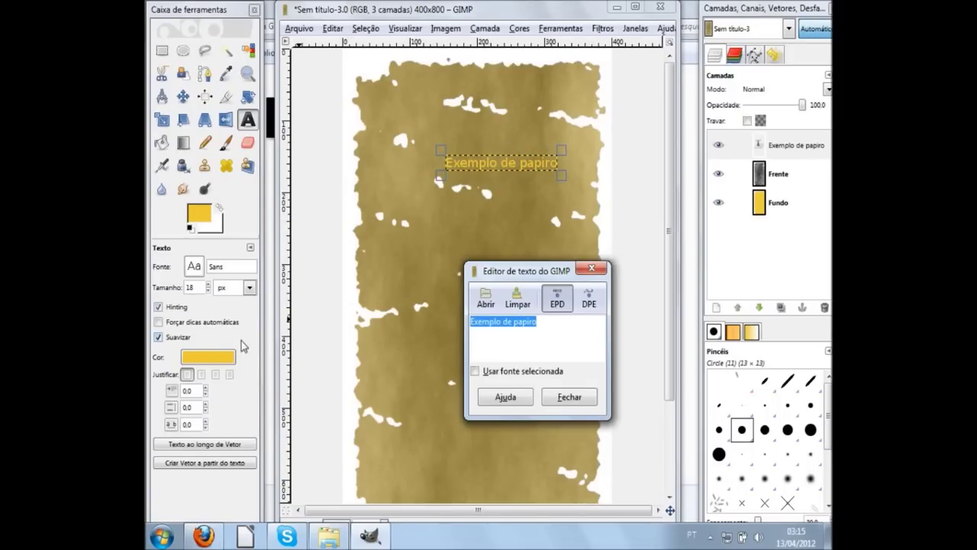
Step: Change the text colour to dark brown (746010)
left_click(213, 361)
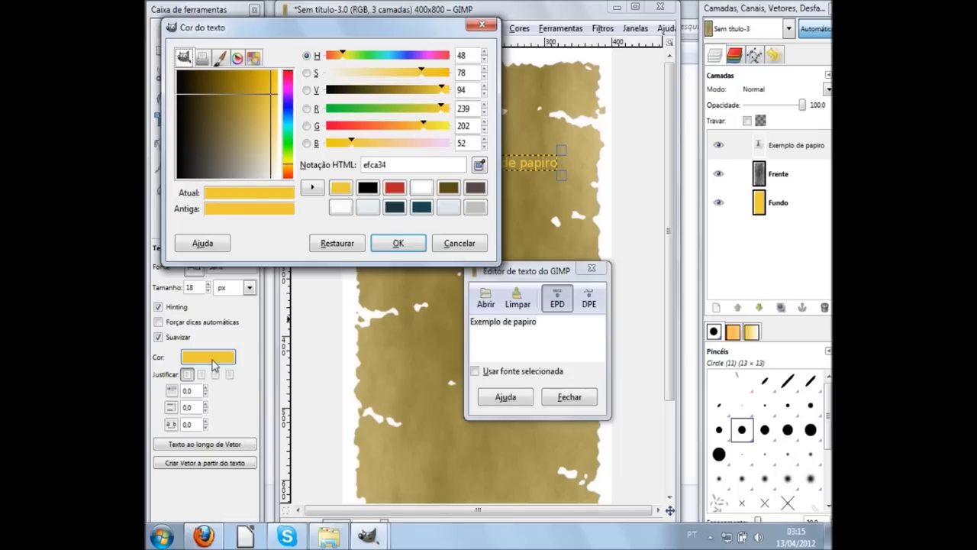
left_click(460, 243)
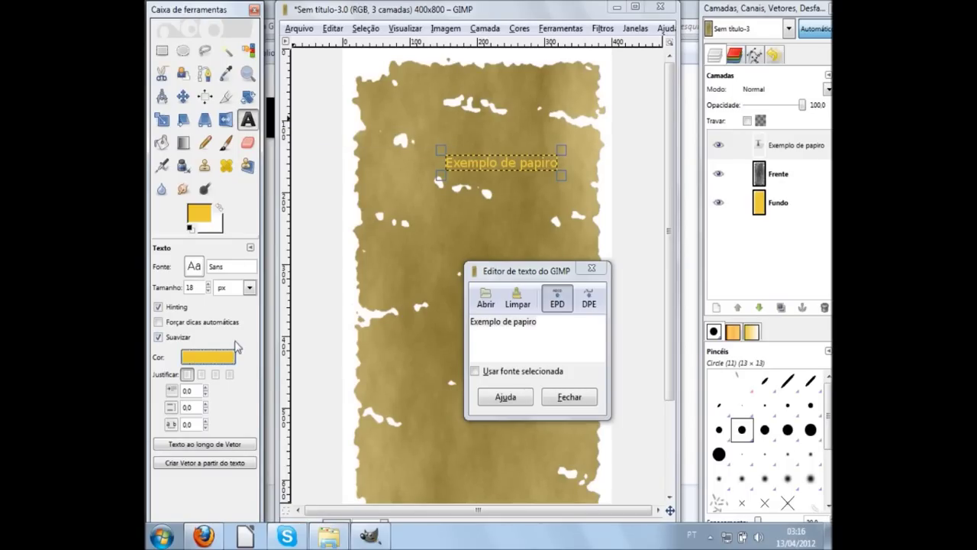
left_click(219, 360)
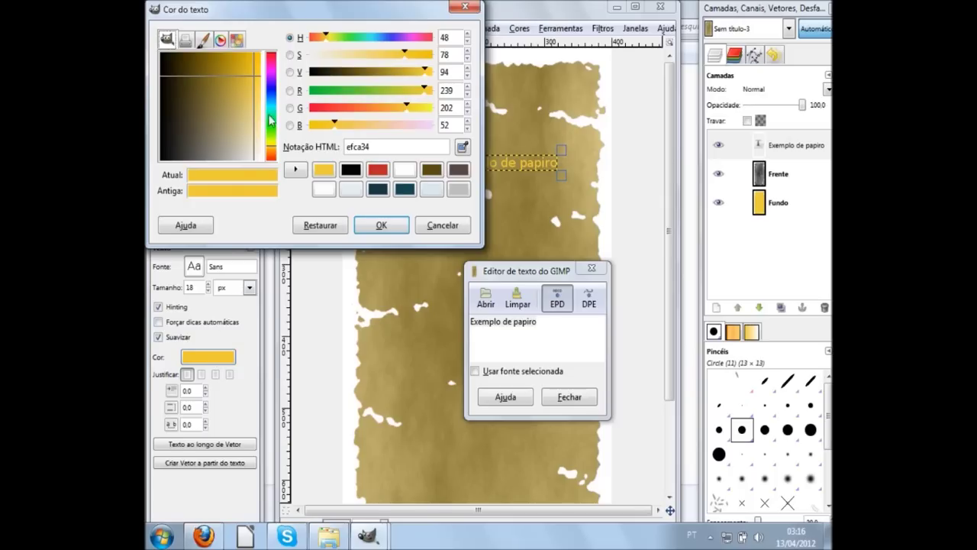
left_click_drag(244, 84, 206, 67)
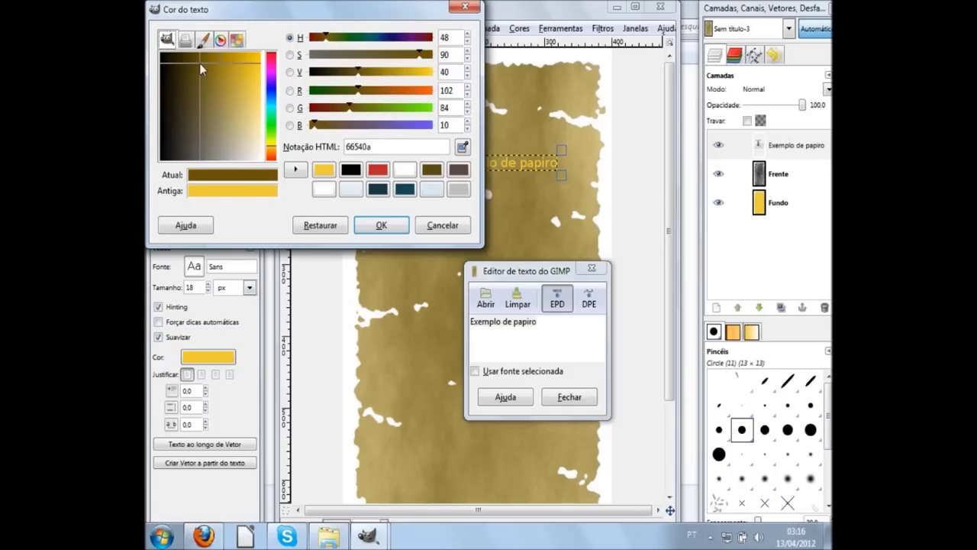
left_click(381, 225)
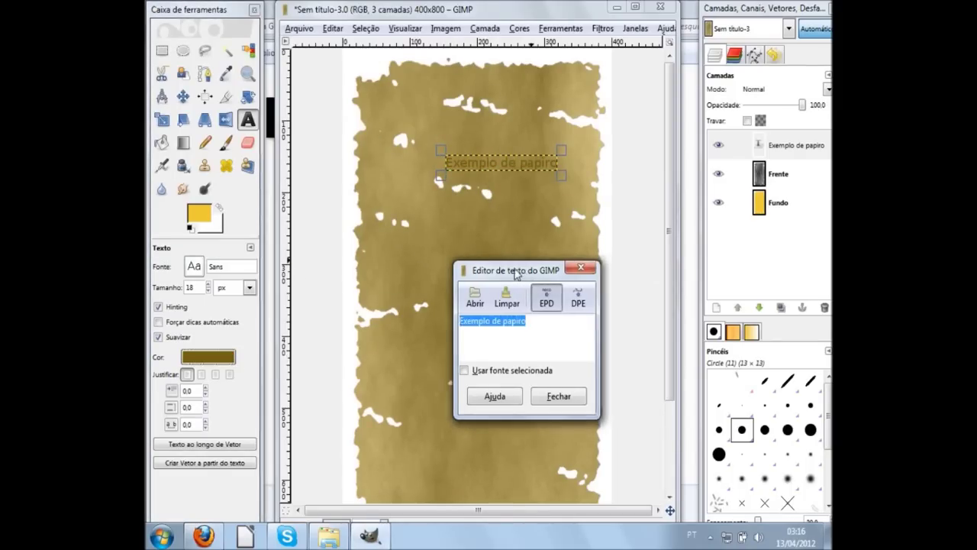
Step: Increase the text size from 18 to 22 px
left_click_drag(536, 279, 489, 261)
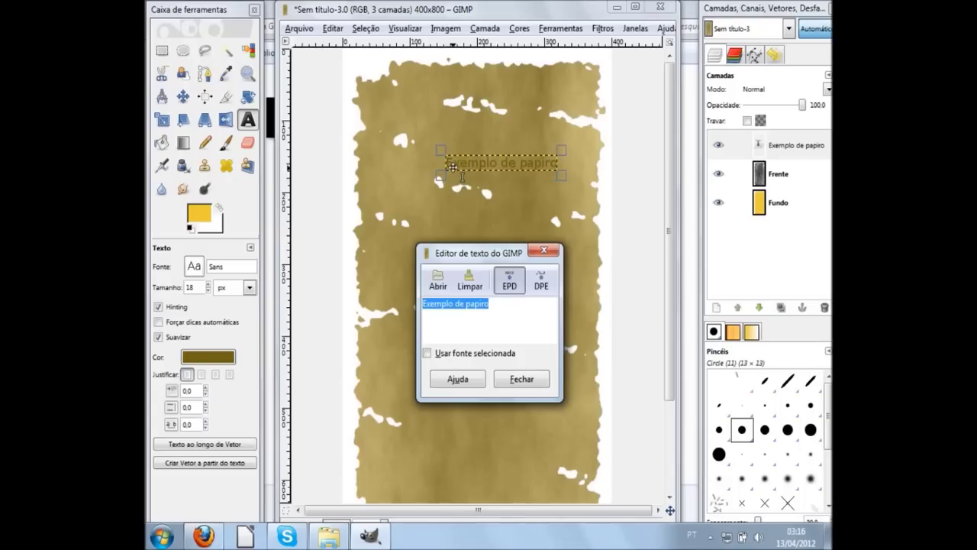
left_click(207, 284)
left_click(207, 284)
left_click(207, 284)
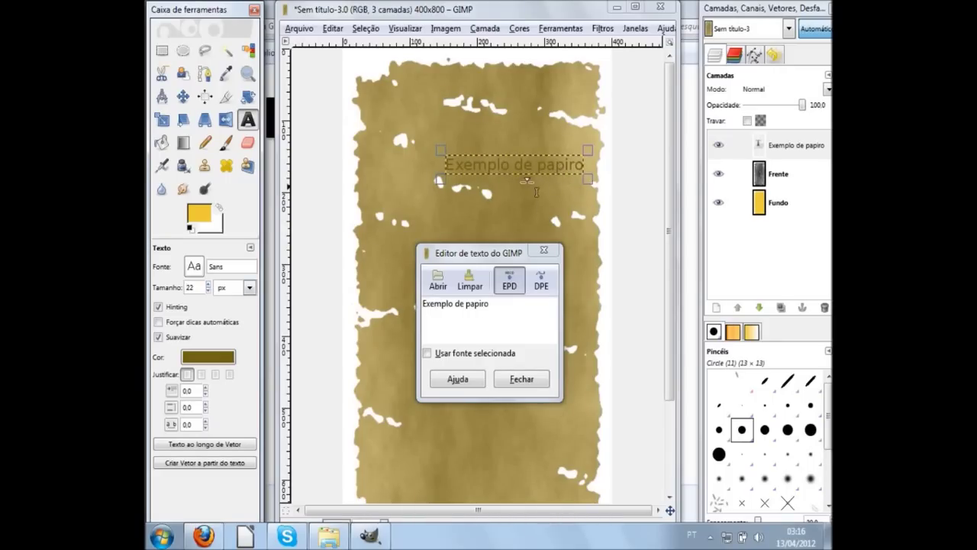
Step: Move the 'Exemplo de papiro' text left to centre it, undoing accidental paper-layer moves
left_click(182, 98)
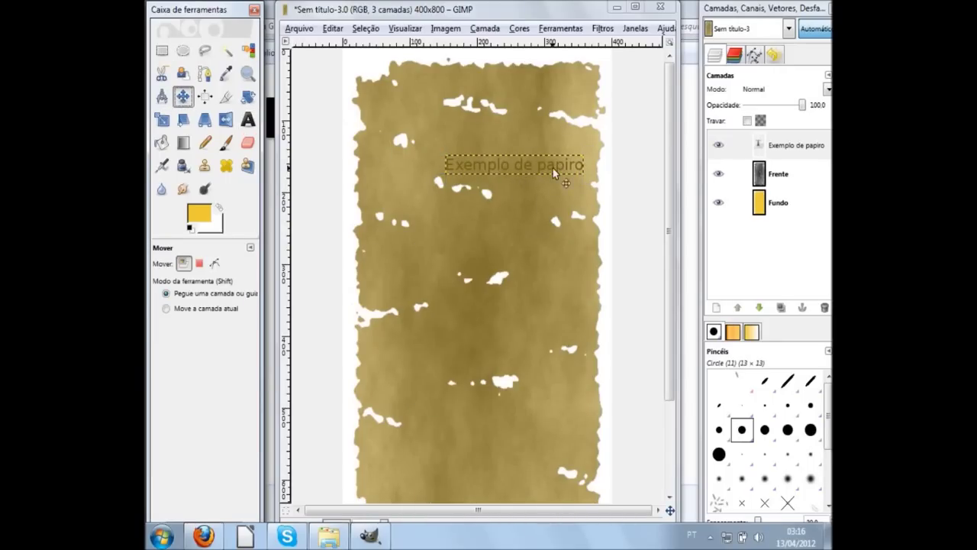
left_click_drag(525, 172, 509, 167)
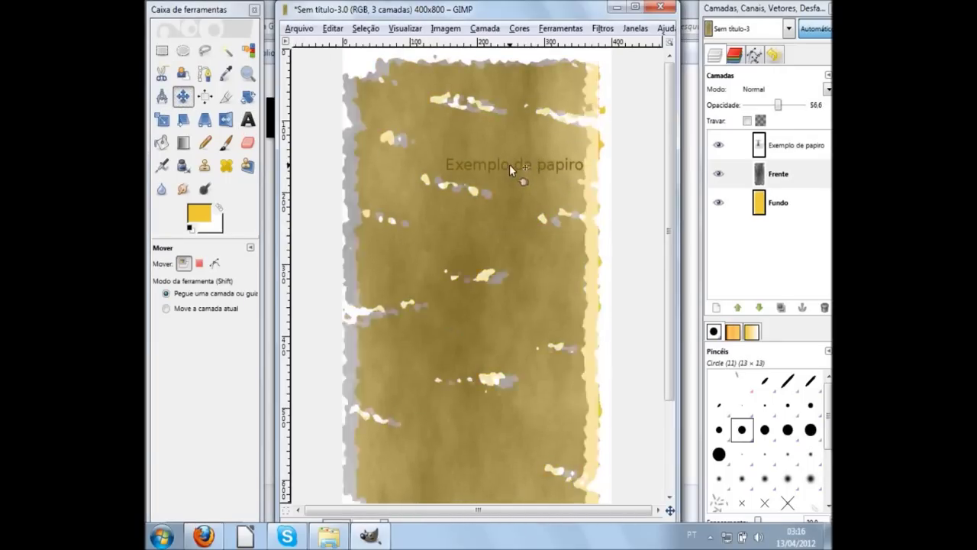
key("ctrl+z")
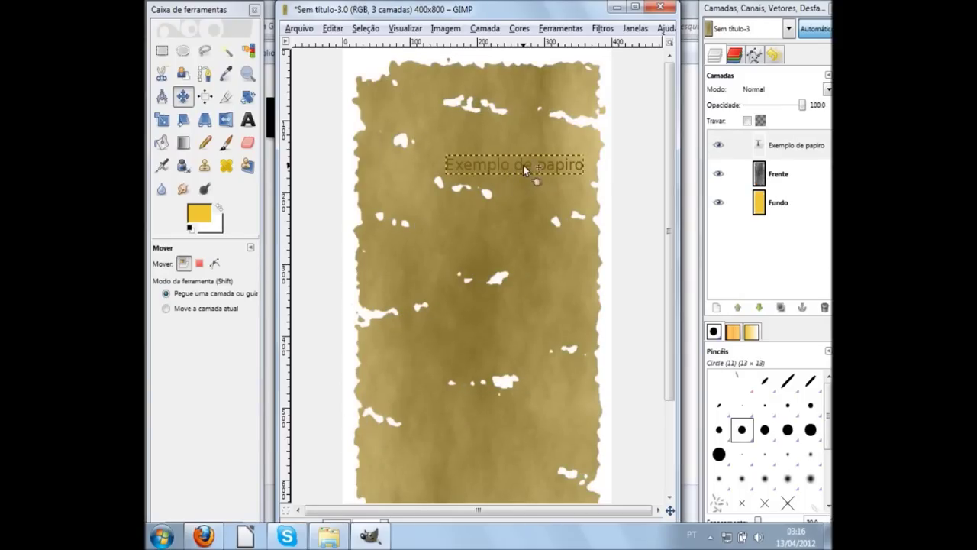
left_click_drag(524, 199, 433, 206)
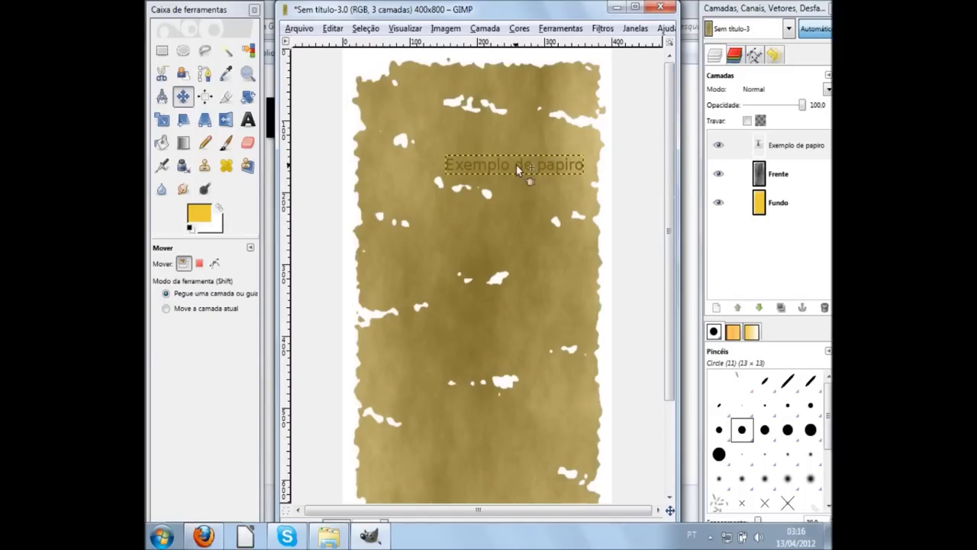
left_click_drag(519, 163, 514, 166)
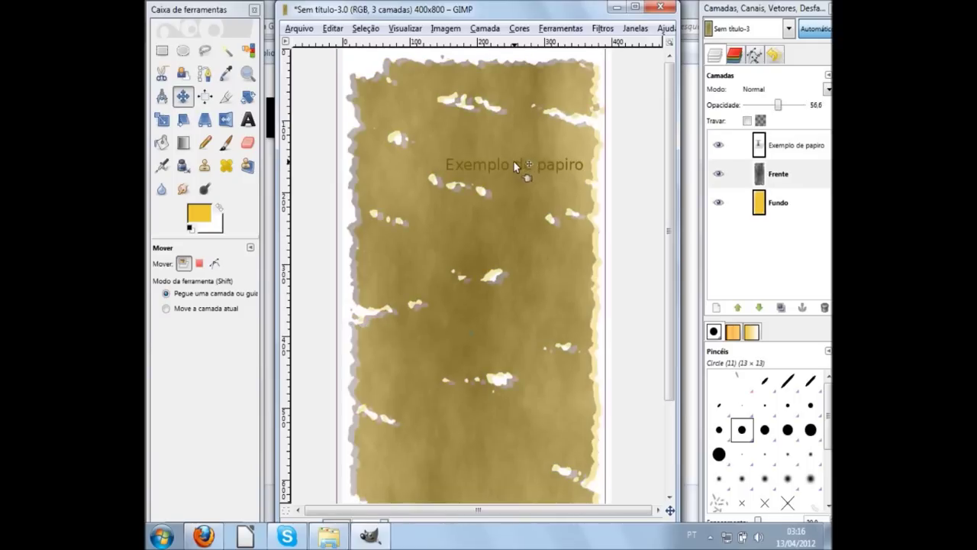
mouse_move(547, 165)
left_mouse_down()
mouse_move(519, 170)
mouse_move(520, 154)
left_mouse_up()
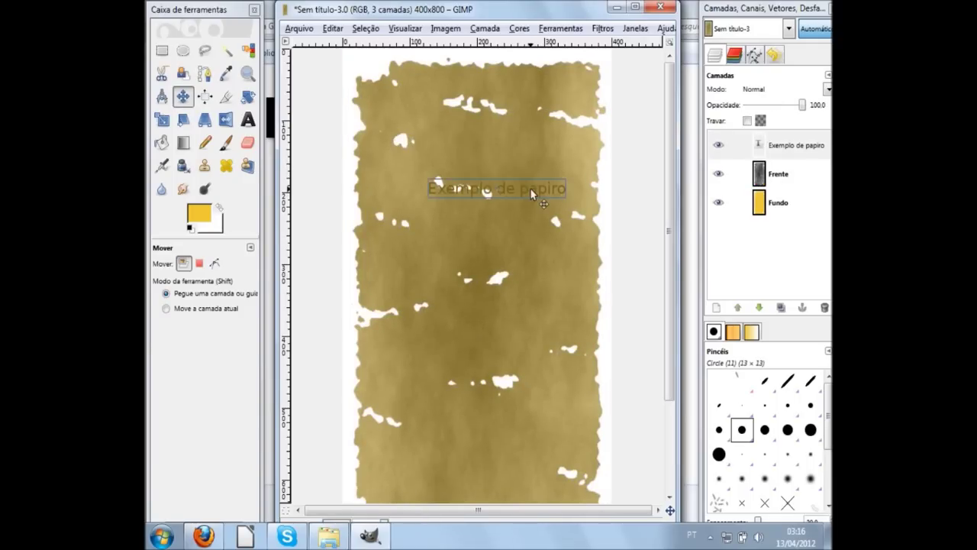
left_click_drag(506, 152, 638, 272)
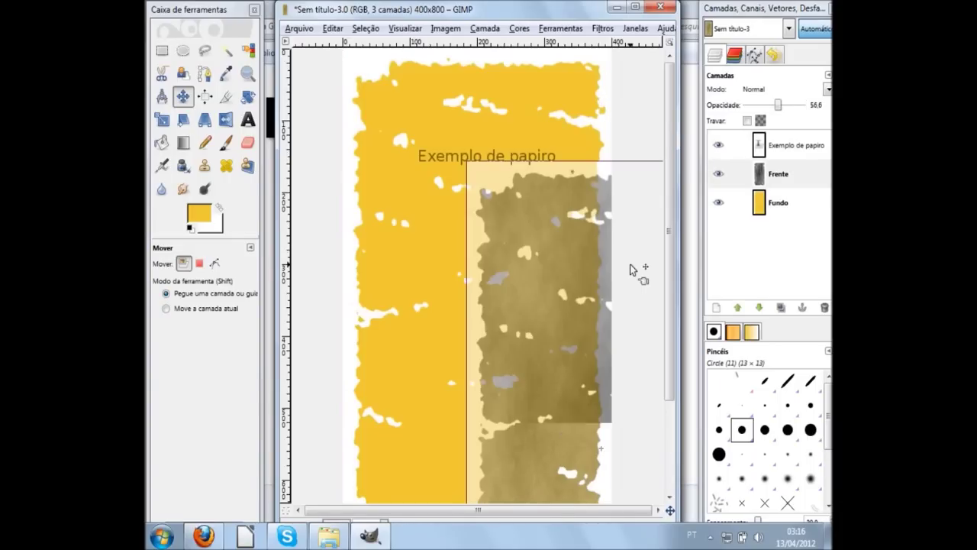
key("ctrl+z")
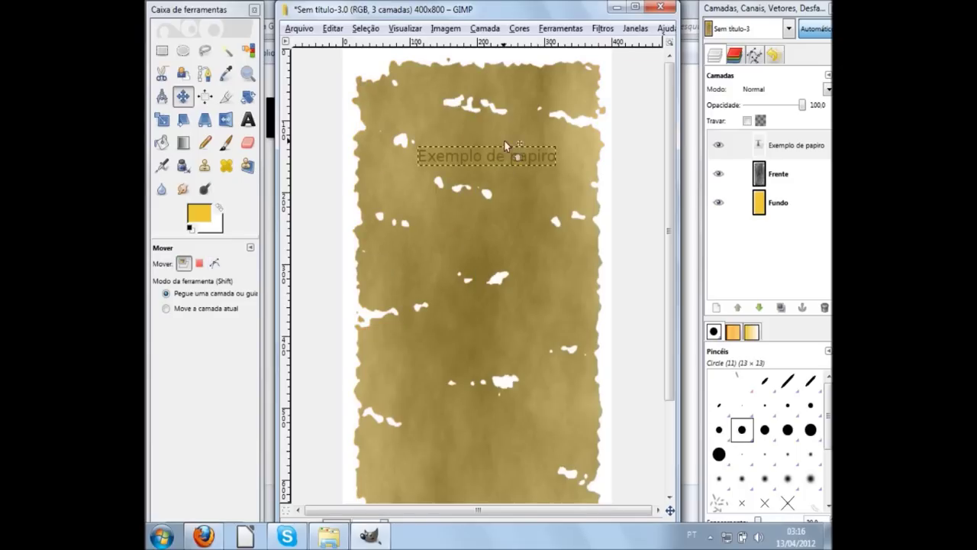
left_click_drag(517, 158, 510, 156)
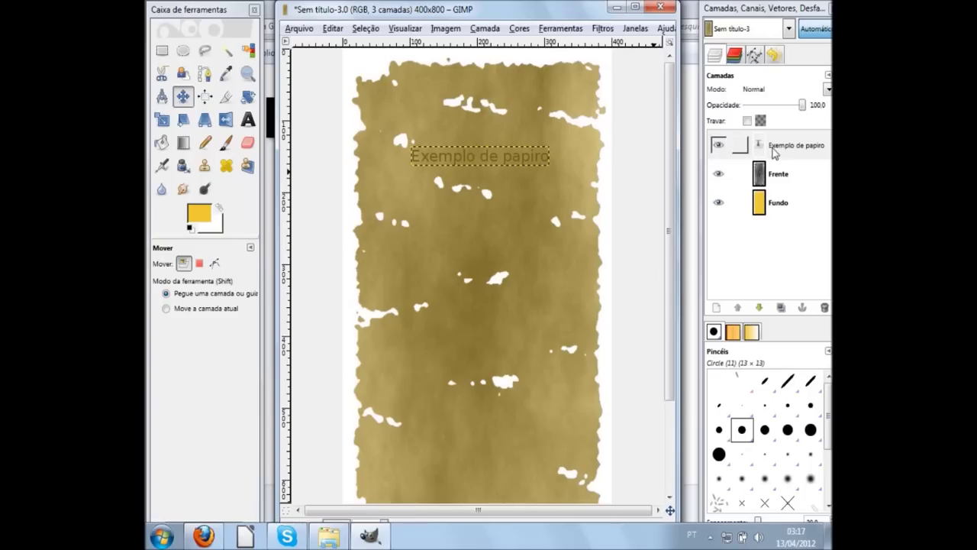
Step: Reselect the Exemplo de papiro text layer with the Move tool active
left_click(780, 152)
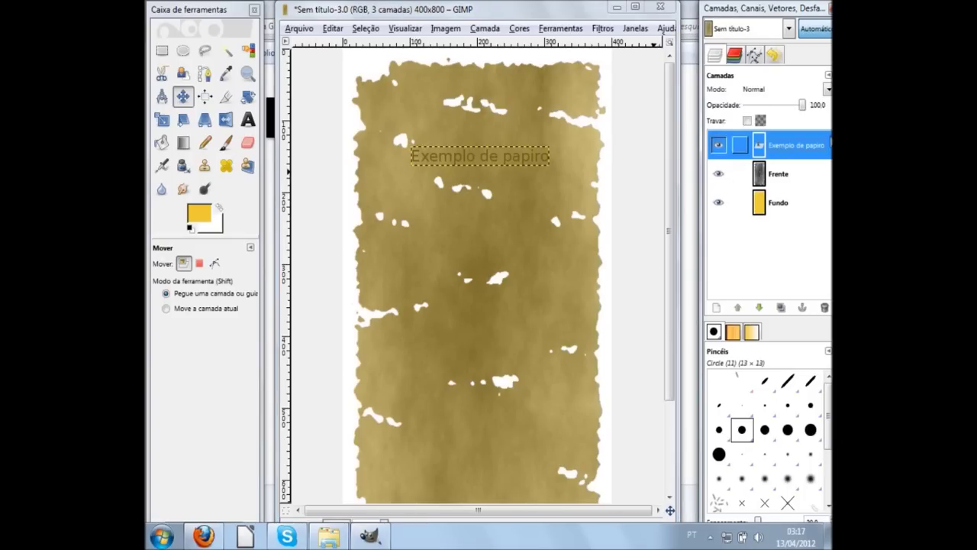
left_click_drag(803, 106, 778, 106)
left_click(780, 175)
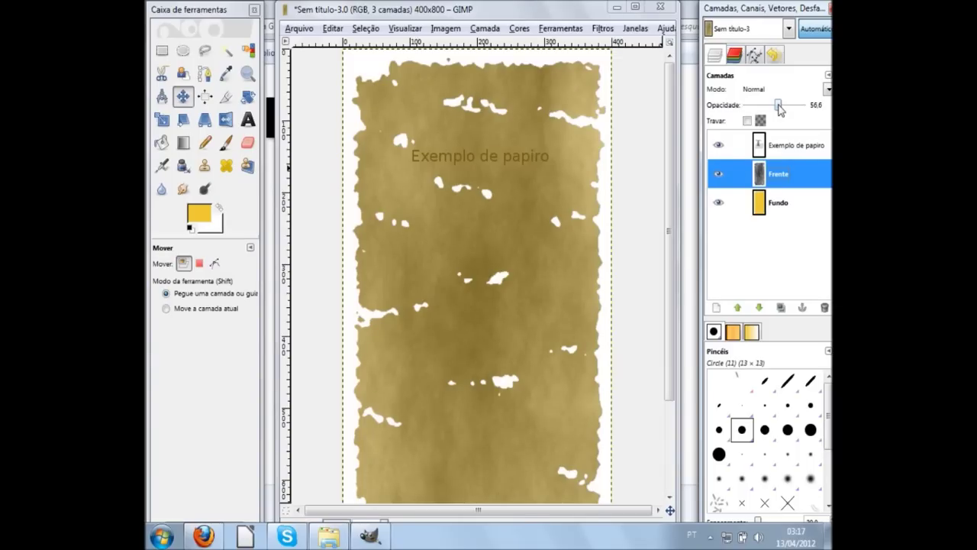
left_click(765, 152)
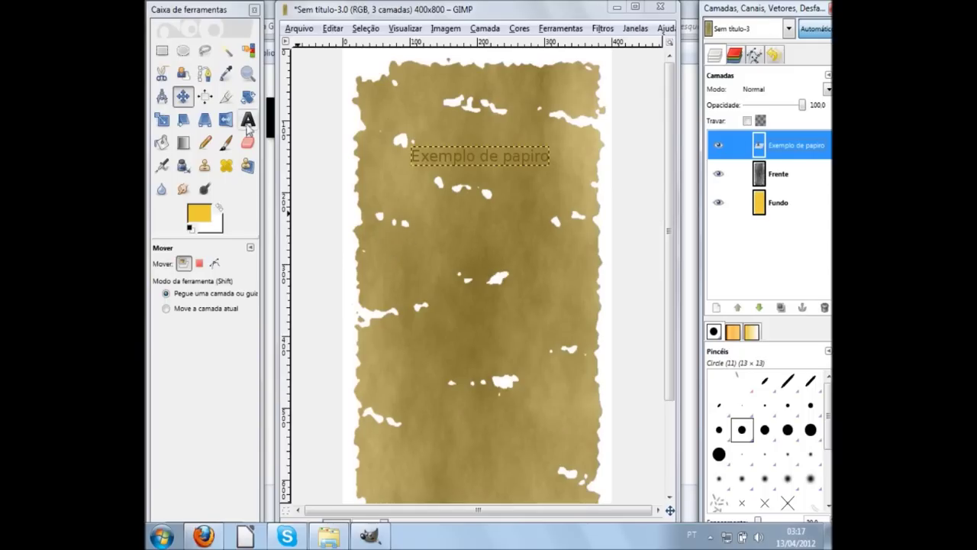
left_click(247, 119)
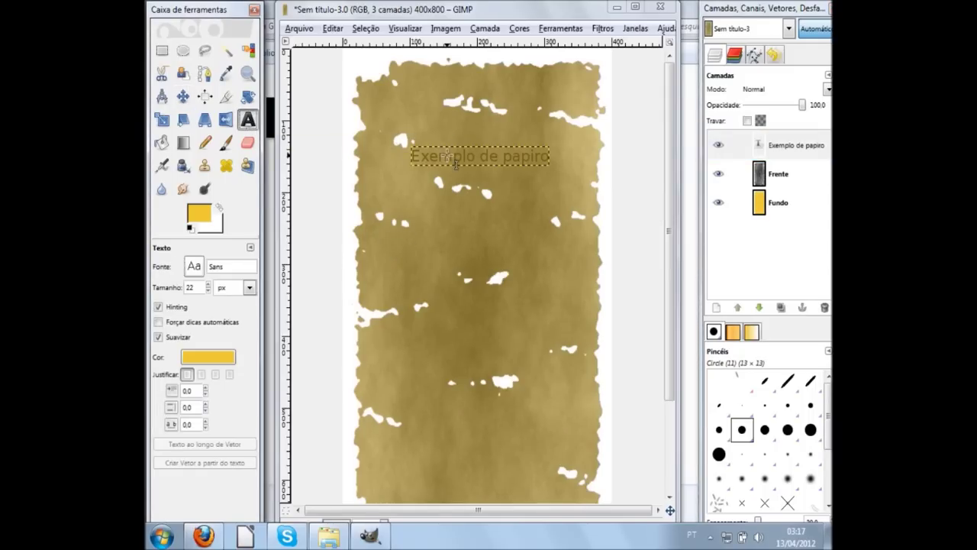
left_click(184, 96)
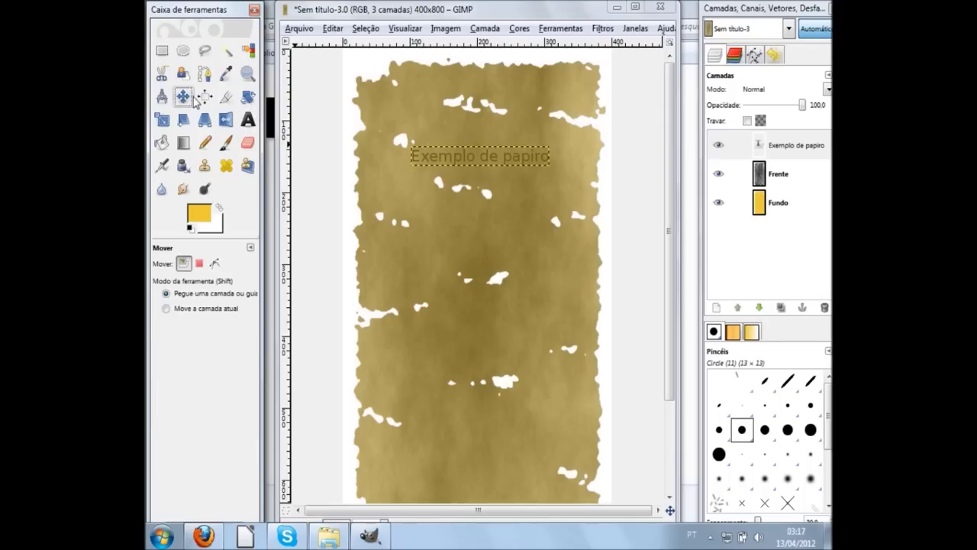
Step: Lower the Exemplo de papiro layer's opacity to 63.9
left_click_drag(801, 105, 781, 109)
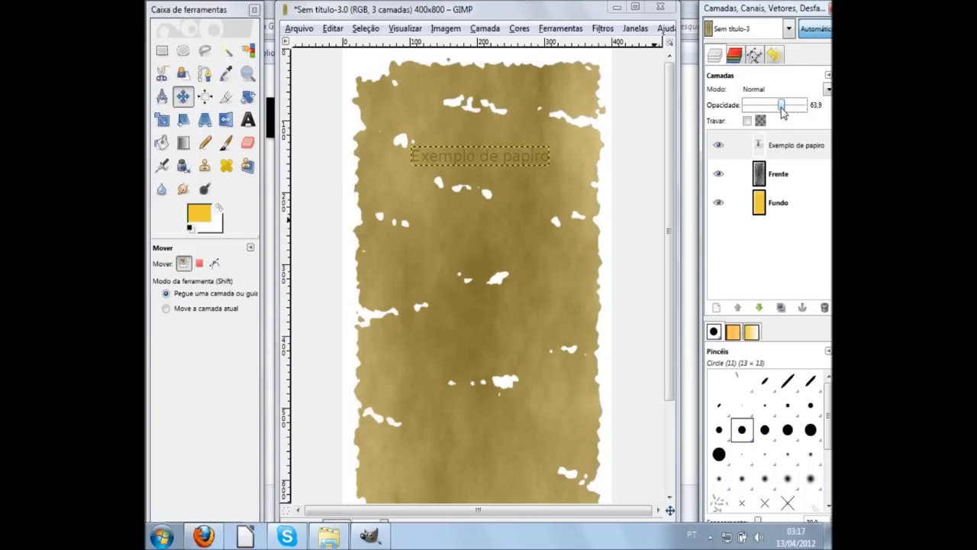
left_click(162, 50)
left_click(770, 218)
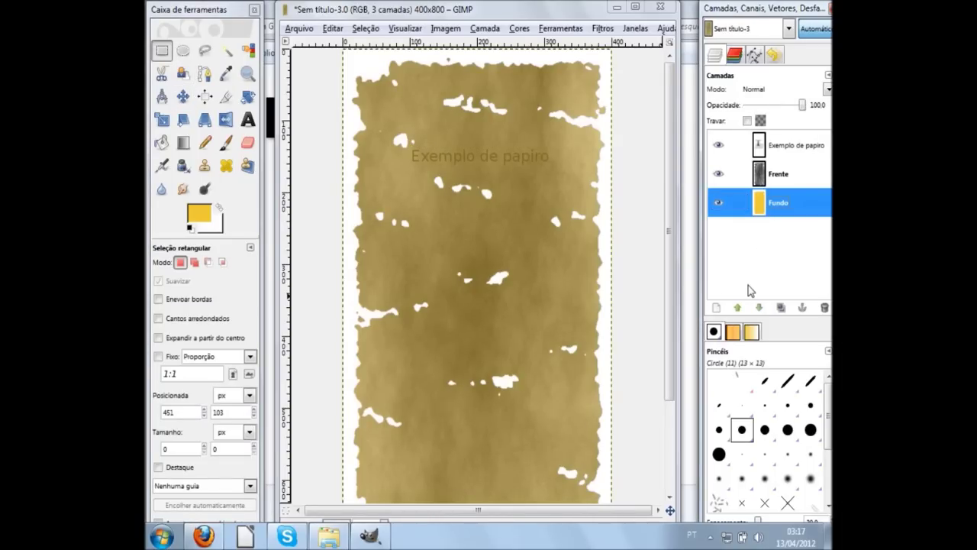
scroll(549, 219, "down", 5)
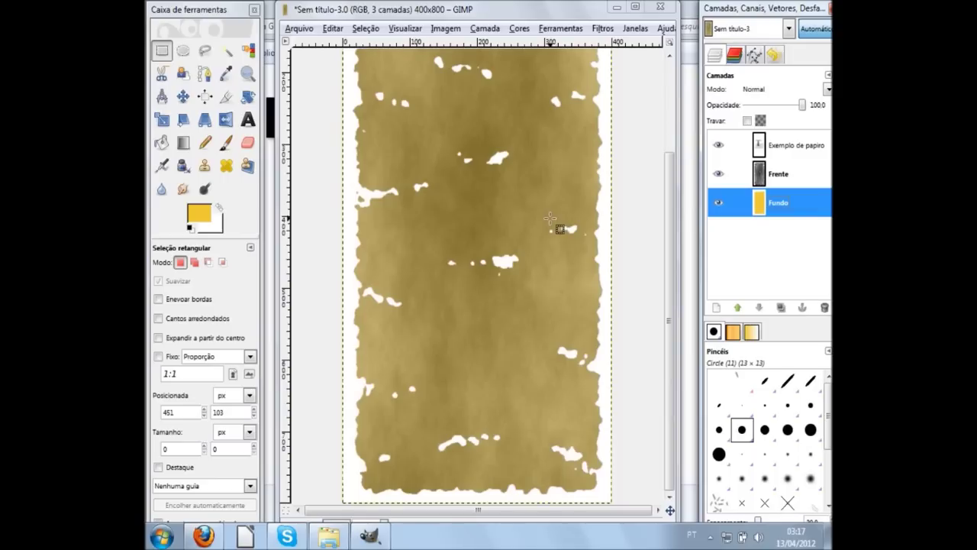
scroll(550, 219, "up", 5)
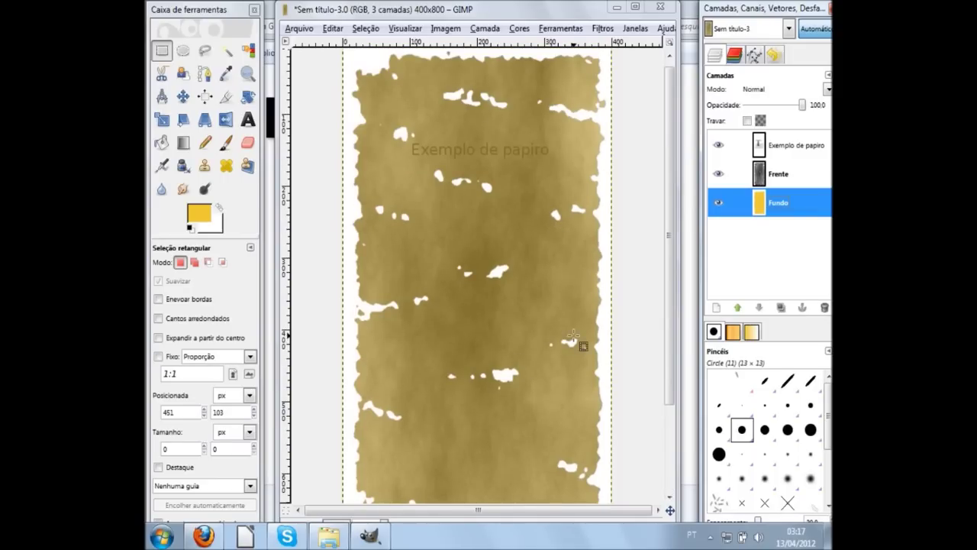
left_click(786, 149)
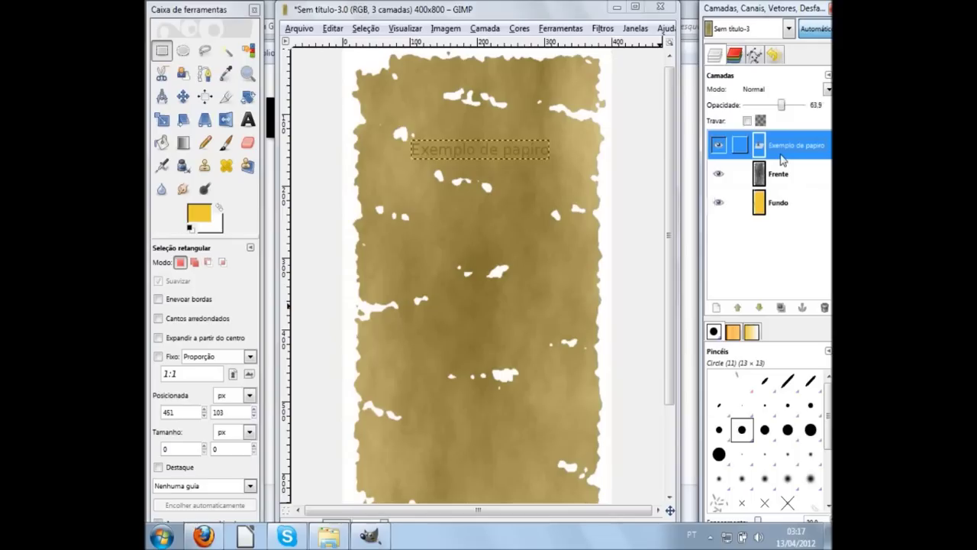
Step: Delete the Exemplo de papiro text layer, leaving Frente and Fundo
right_click(771, 152)
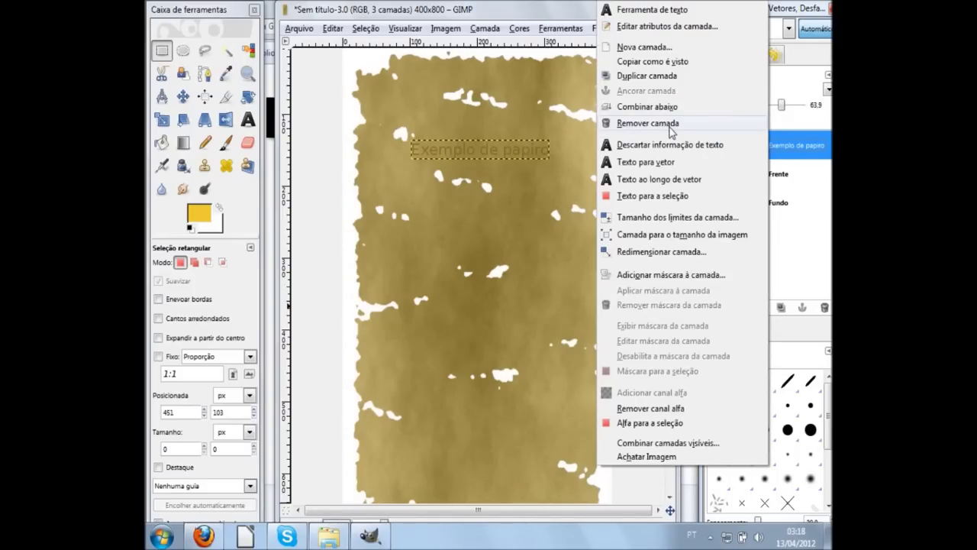
left_click(670, 126)
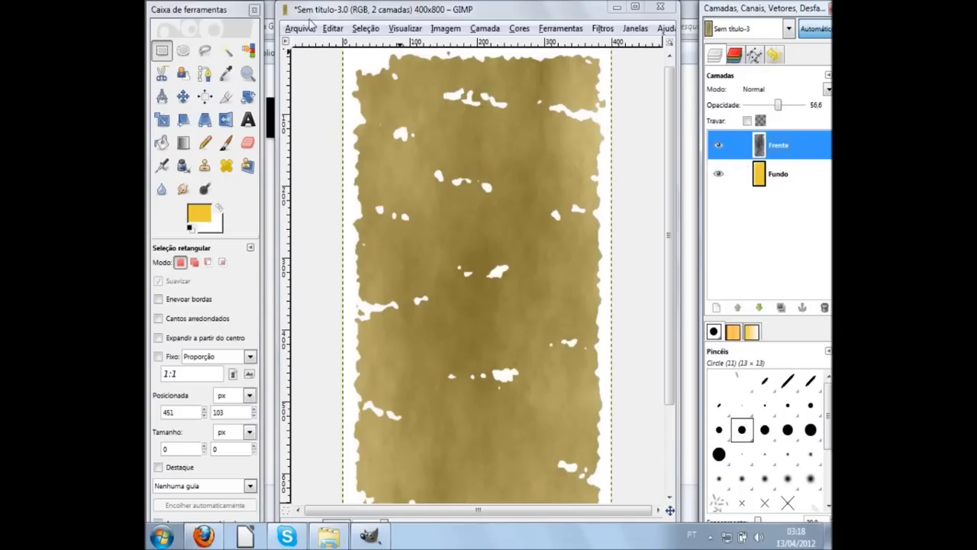
left_click(301, 29)
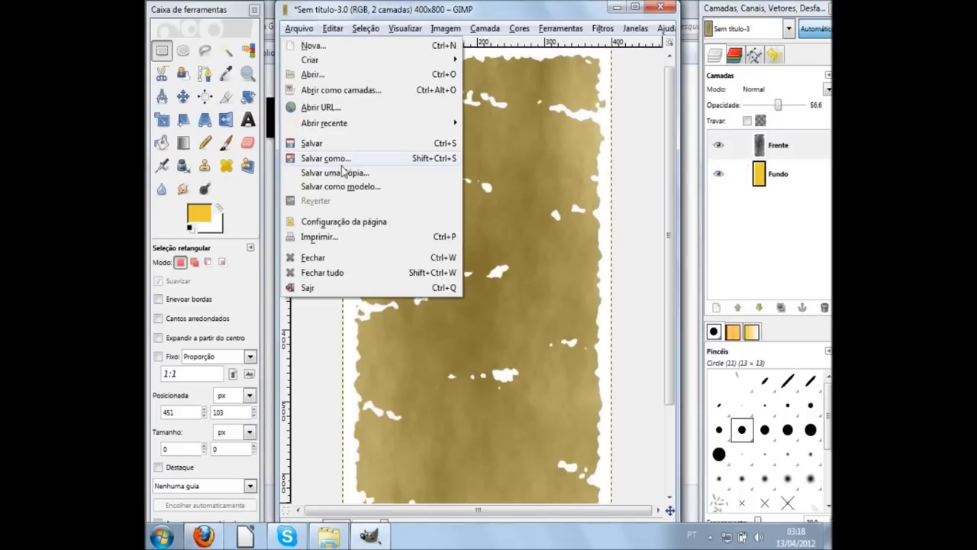
Step: Export the parchment as Papiro.jpg, merging visible layers, at JPEG quality 100
left_click(348, 159)
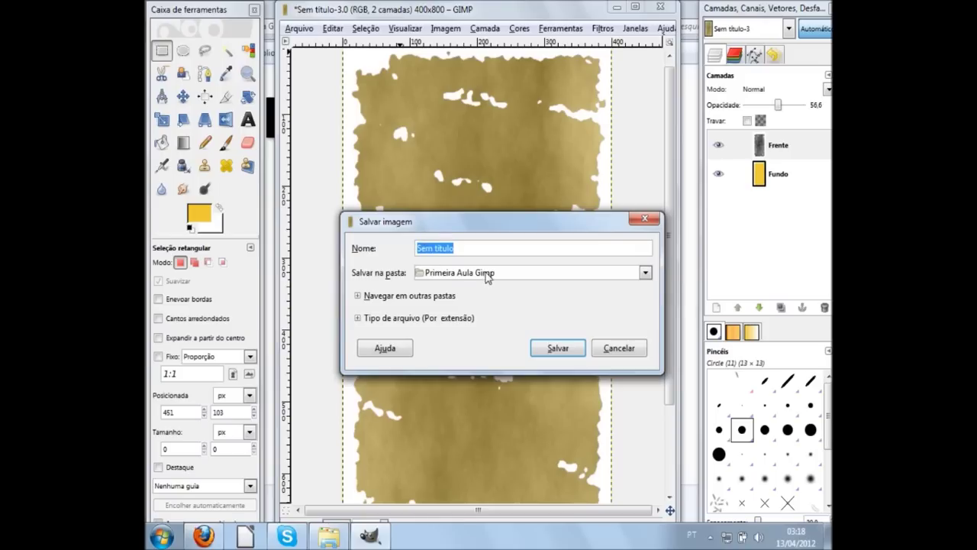
left_click(483, 249)
triple_click(483, 249)
type("Papiro.jpg")
left_click(564, 352)
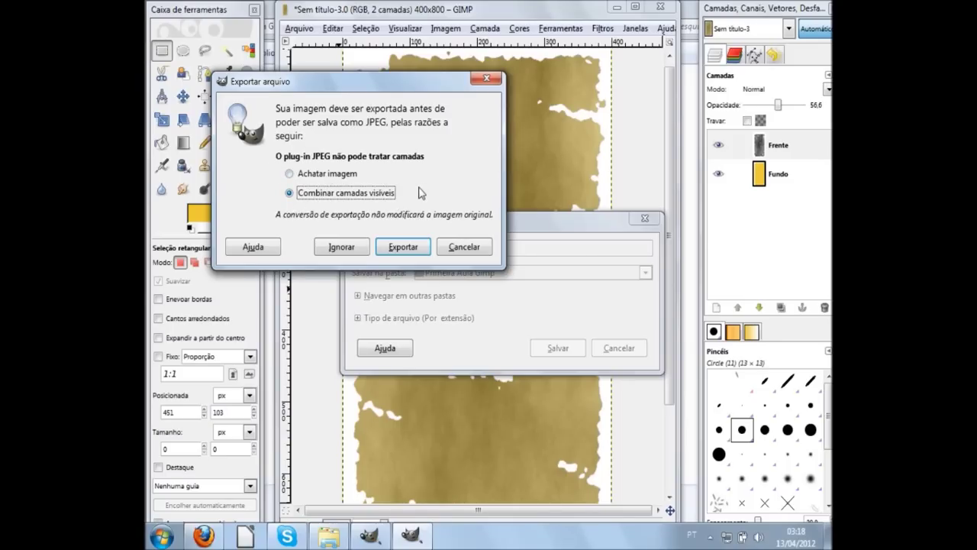
left_click(403, 247)
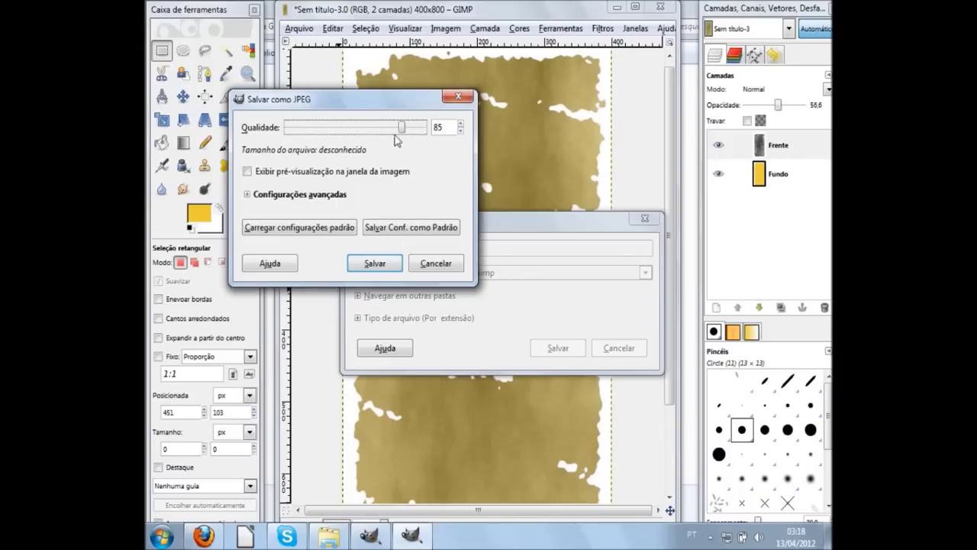
left_click_drag(401, 128, 492, 114)
left_click(374, 262)
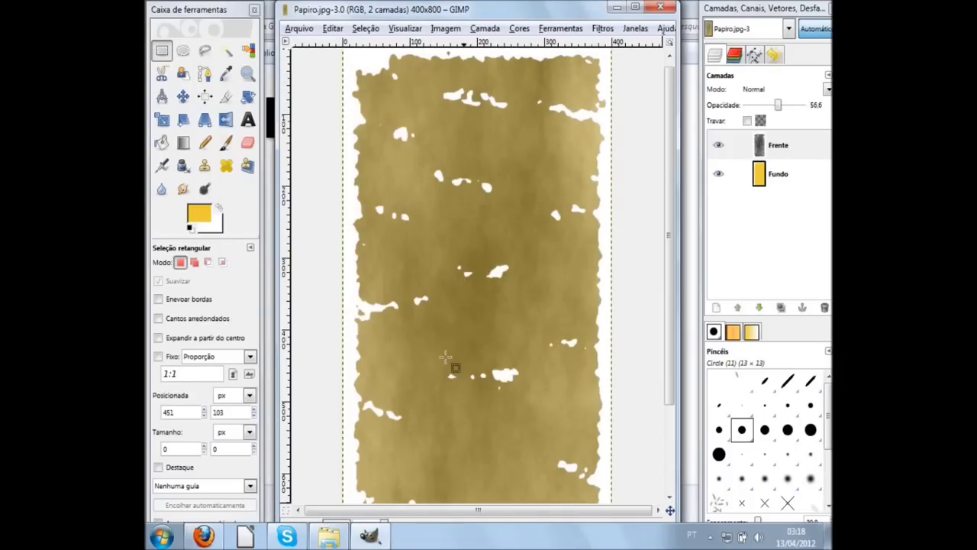
Step: Open the saved Papiro.jpg from the Primeira Aula Gimp folder in the photo viewer
left_click(341, 537)
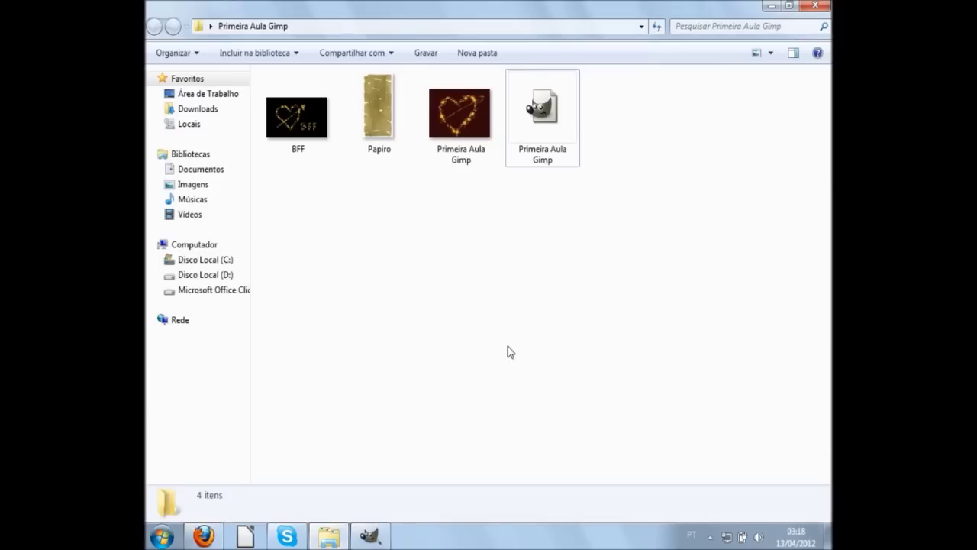
left_click(374, 136)
double_click(372, 133)
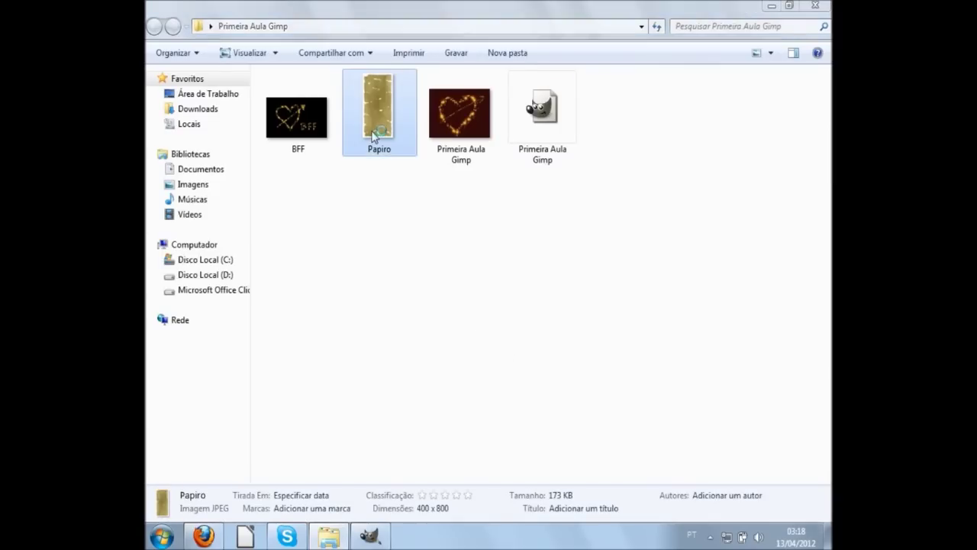
Step: Zoom in to inspect the parchment's upper and lower parts, then zoom out and close the viewer
scroll(479, 111, "up", 3)
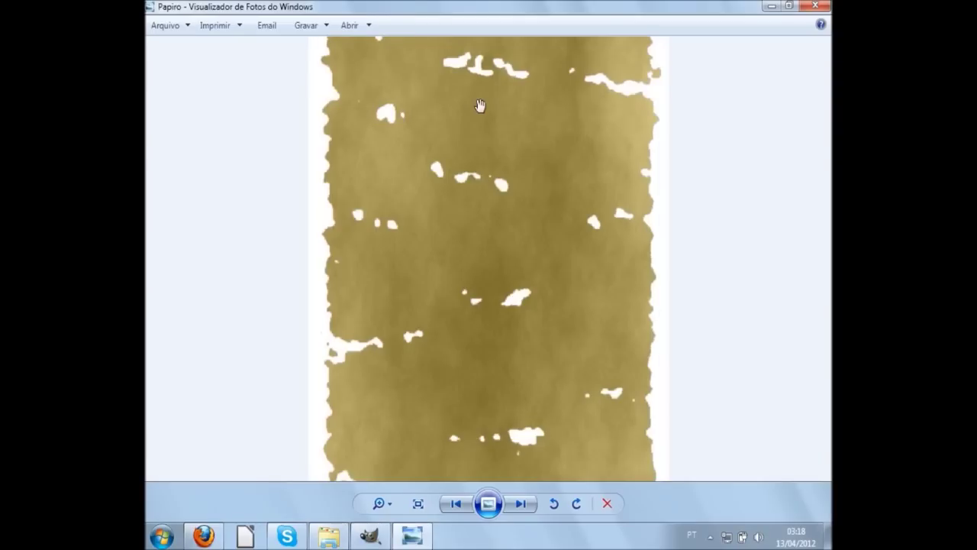
left_click_drag(497, 122, 497, 161)
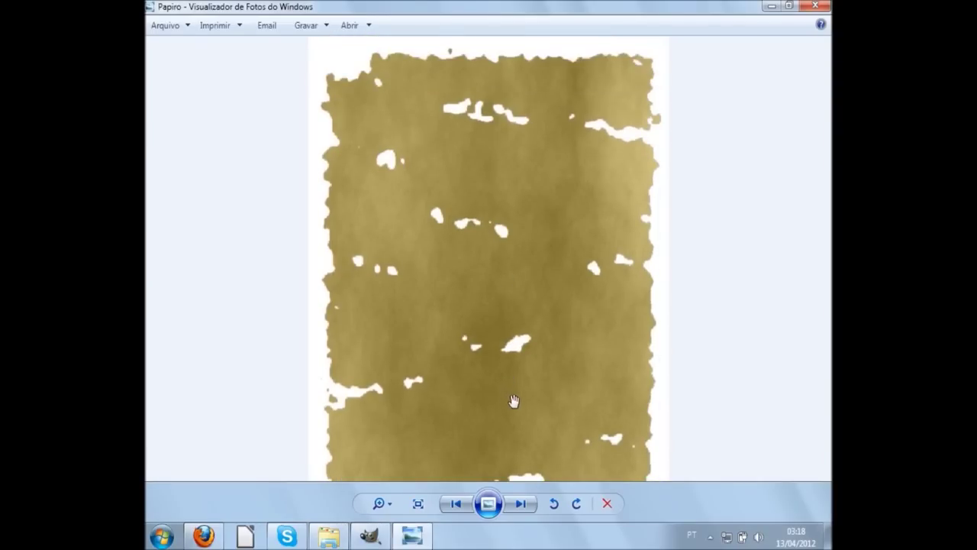
left_click_drag(515, 405, 514, 117)
scroll(520, 300, "down", 1)
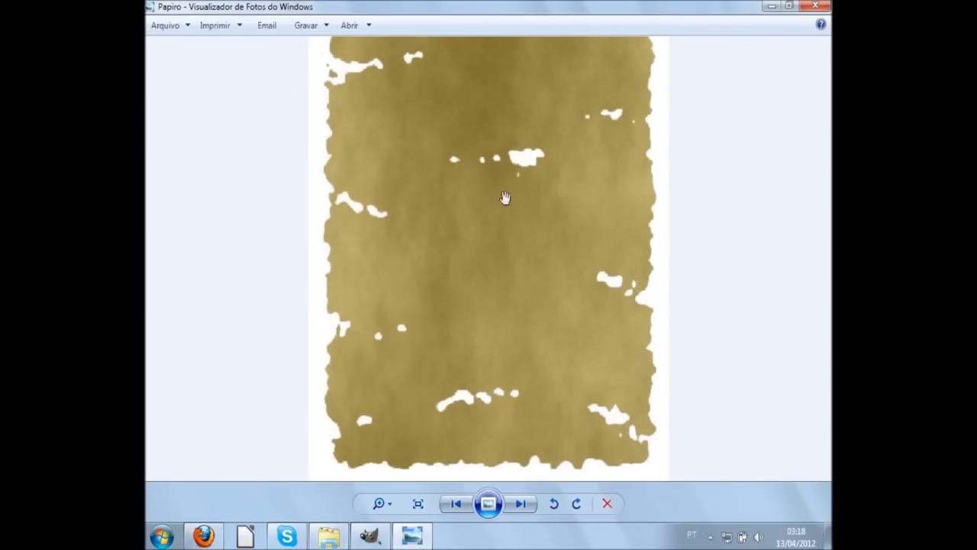
scroll(517, 235, "down", 1)
scroll(519, 238, "down", 1)
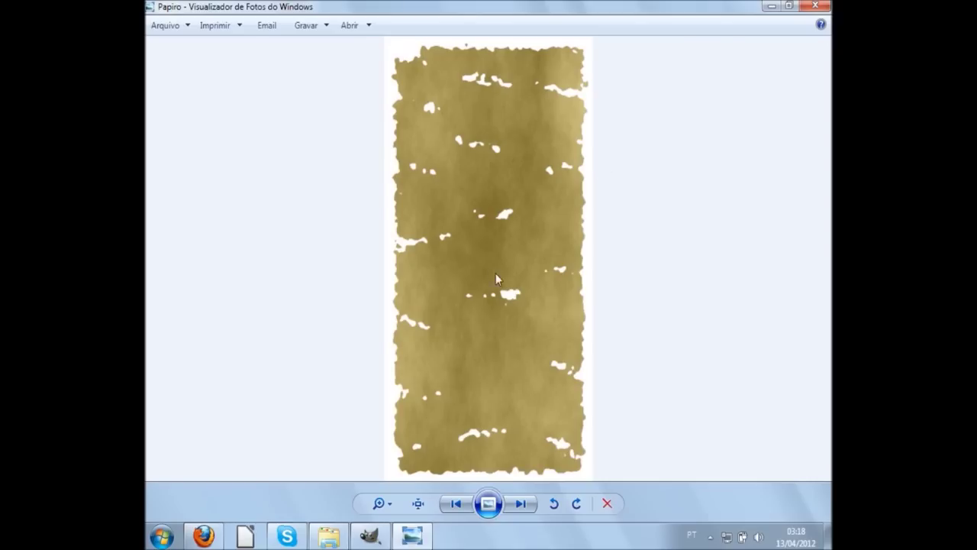
left_click(416, 537)
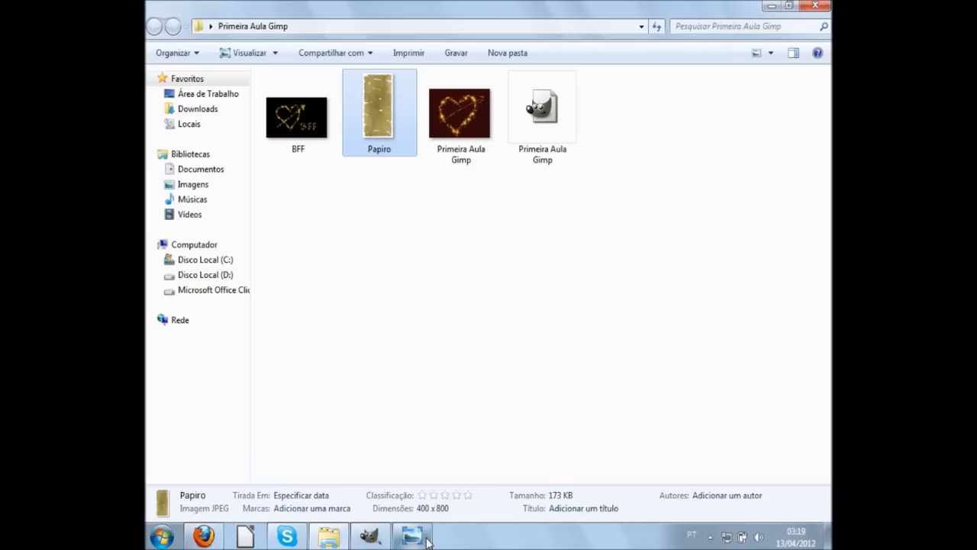
Step: Bring GIMP with the Papiro.jpg image back to the front via the taskbar
left_click(368, 537)
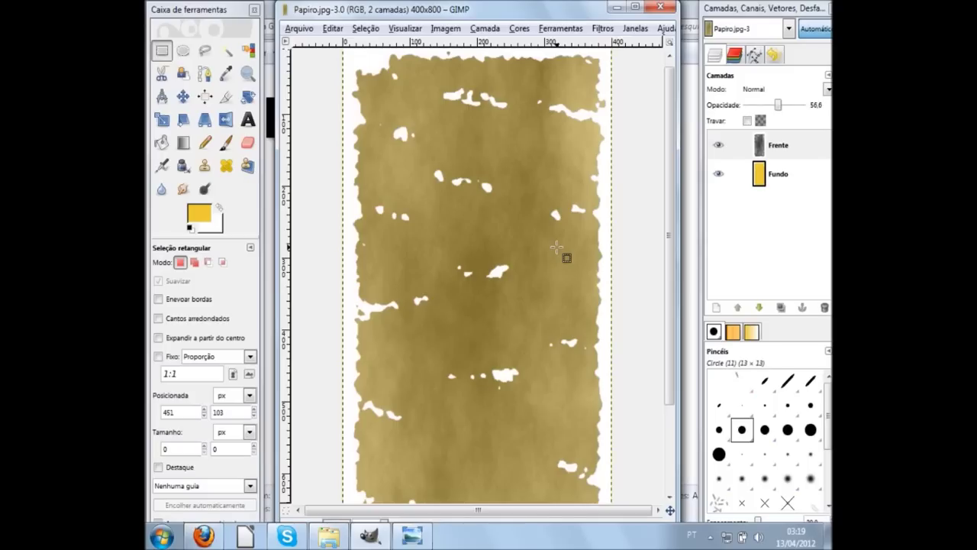